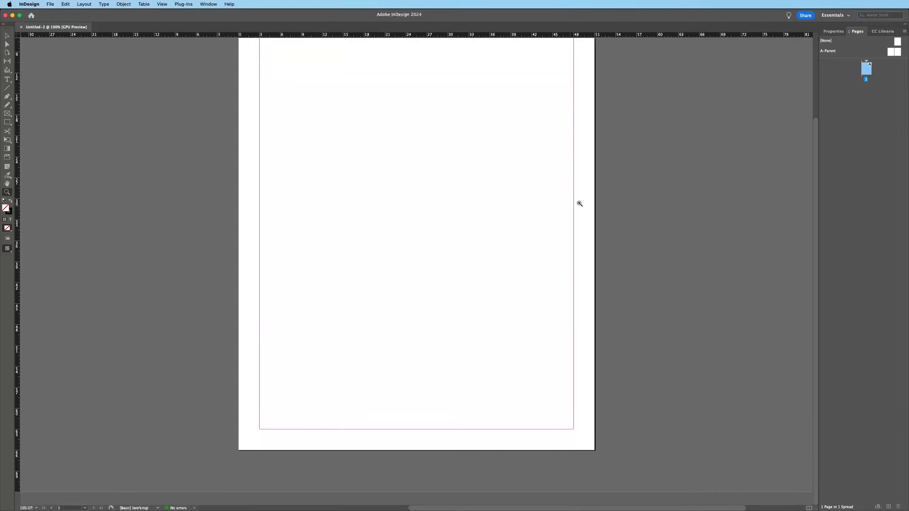
Add two pages to the document so that pages 2 and 3 form a facing spread
scroll(588, 202, up, 2)
click(889, 507)
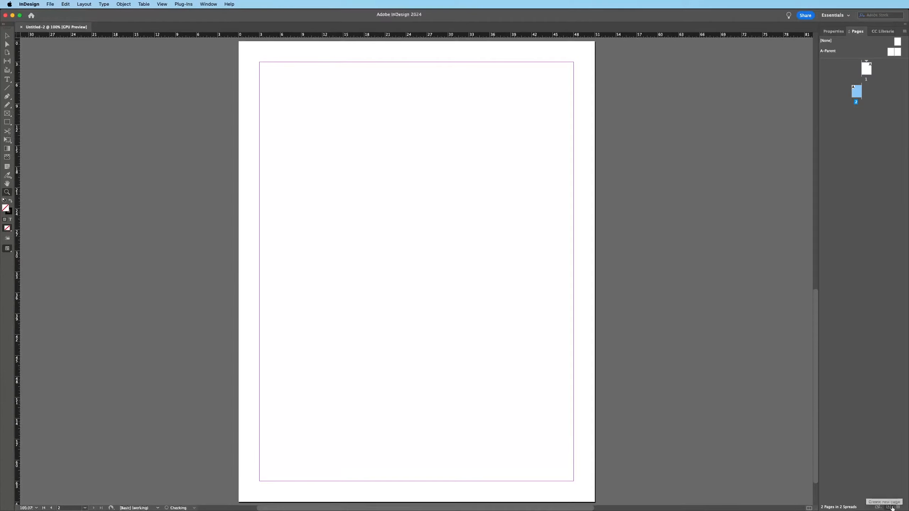
click(889, 506)
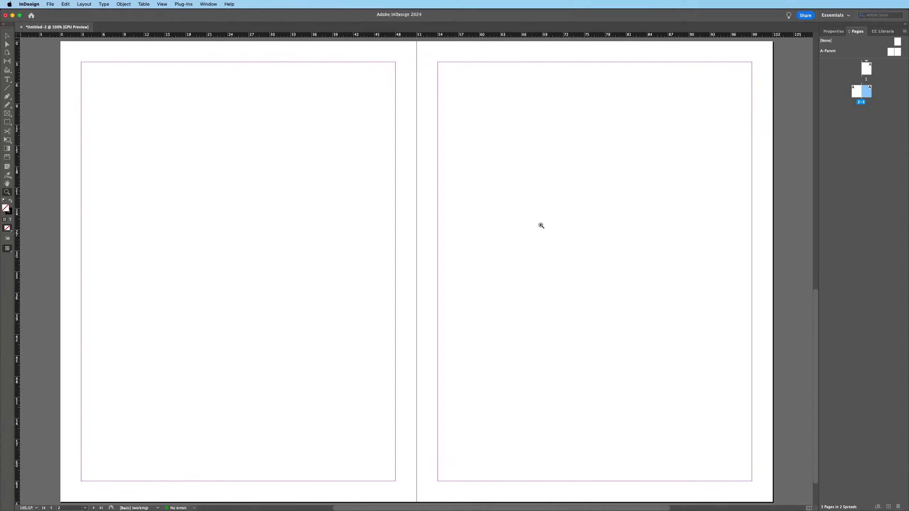
alt+click(475, 199)
drag(491, 261, 549, 166)
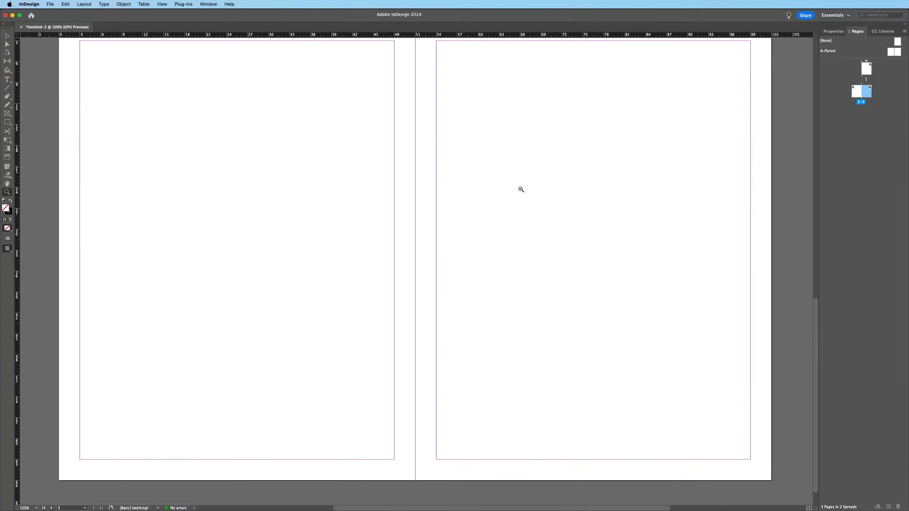
alt+click(521, 189)
drag(488, 244, 561, 179)
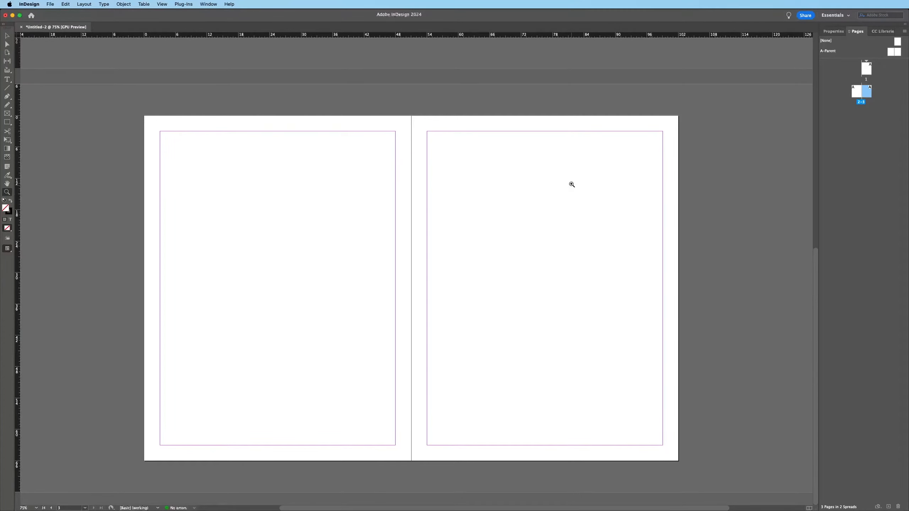
Place MagazineLayout.jpg from the Desktop so it fills the whole page 2–3 spread, and dismiss the Text to Image tip
click(52, 4)
click(53, 4)
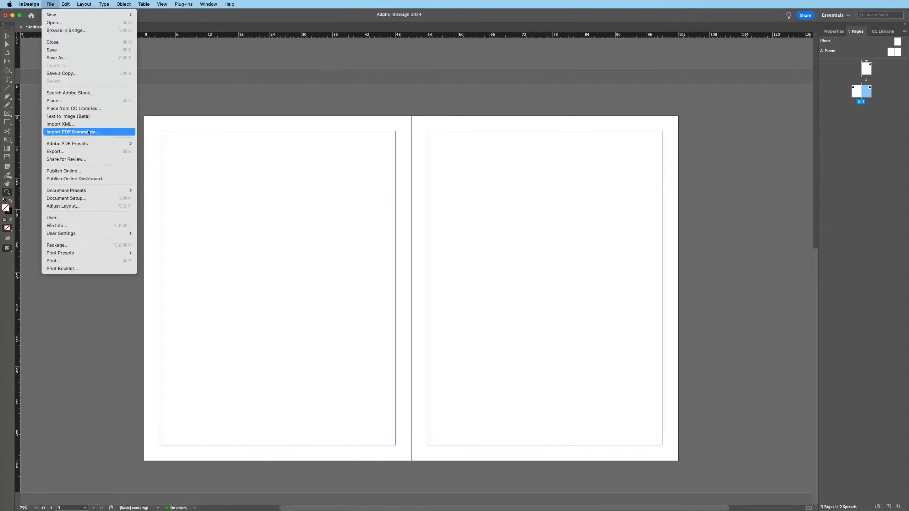
click(89, 100)
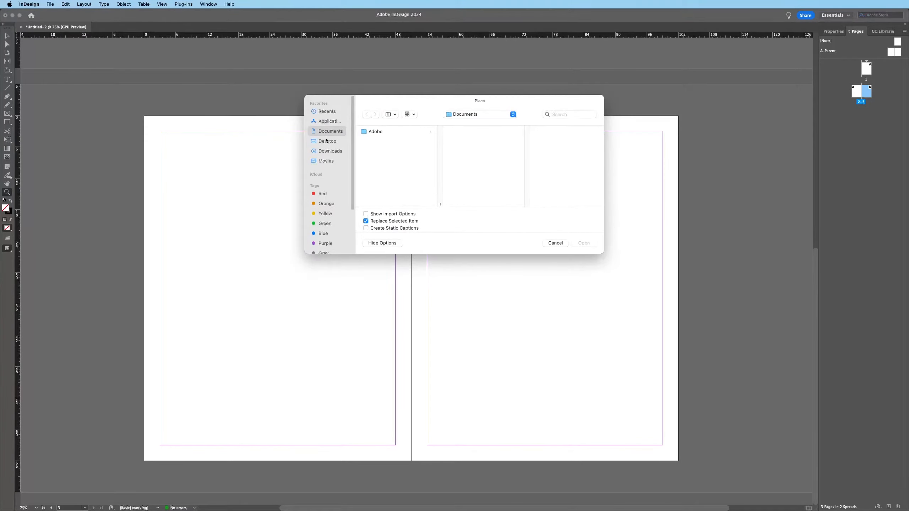
click(326, 140)
click(384, 132)
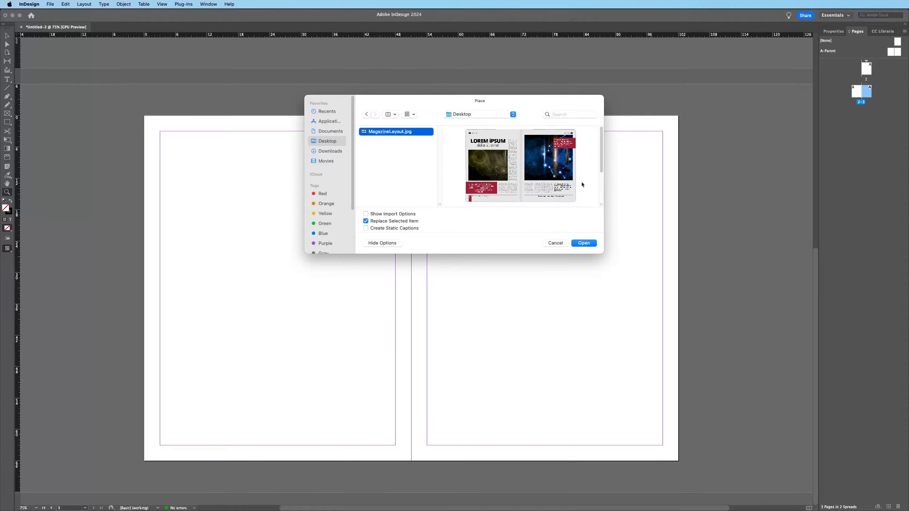
click(584, 244)
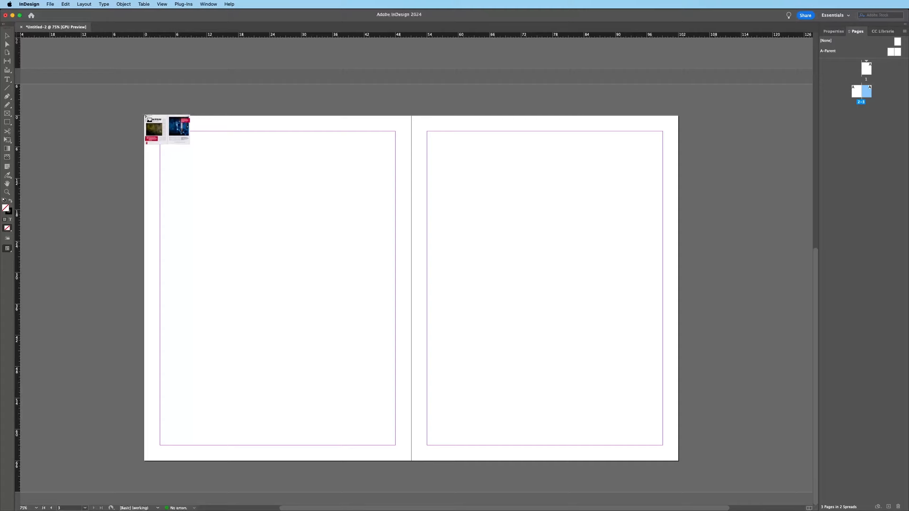
drag(145, 117, 676, 438)
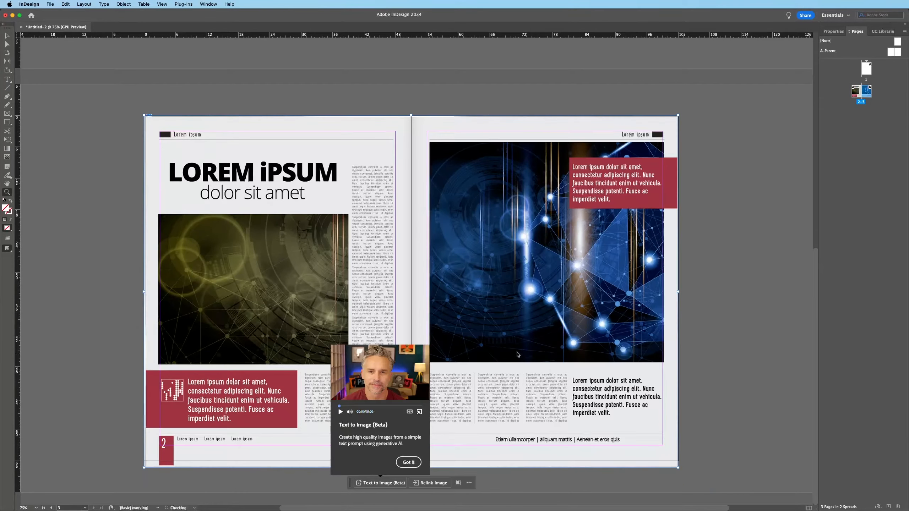
click(401, 459)
Show the document's layers, lock Layer 1 holding the reference image, and add a new layer above it
key(super+minus)
key(super+minus)
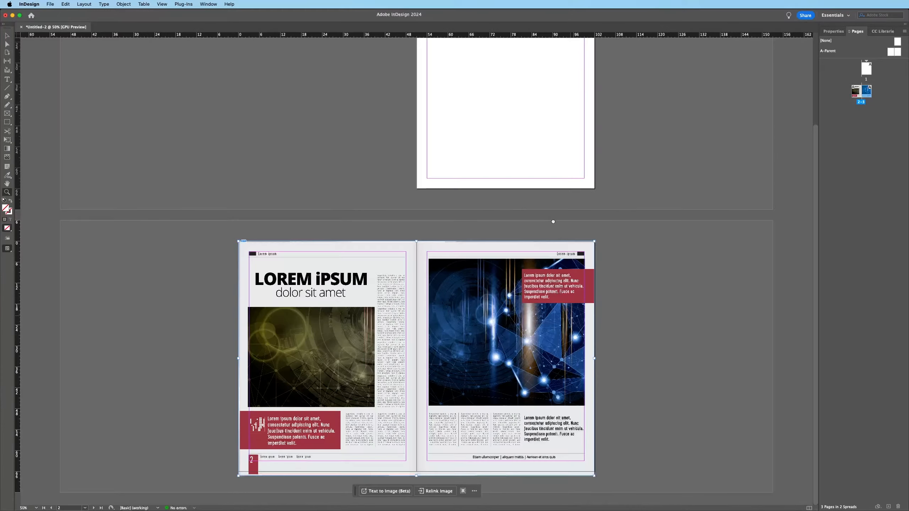
click(441, 346)
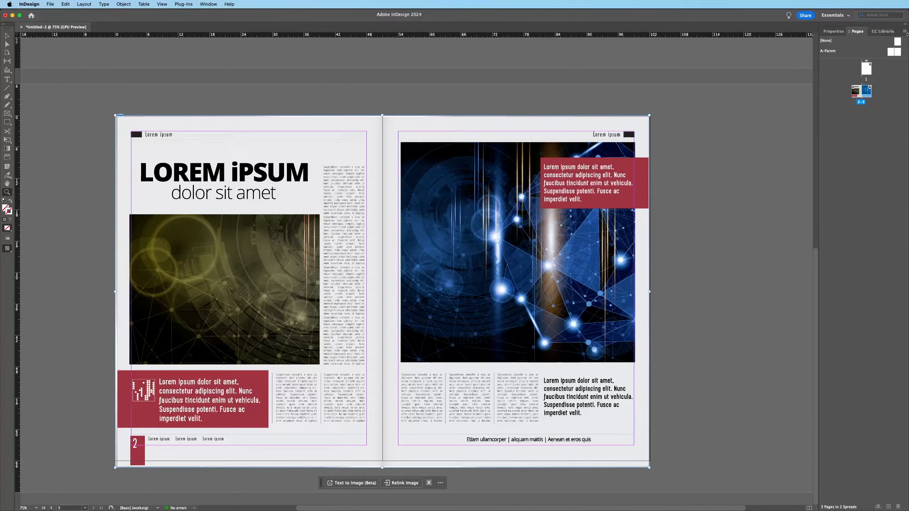
click(209, 4)
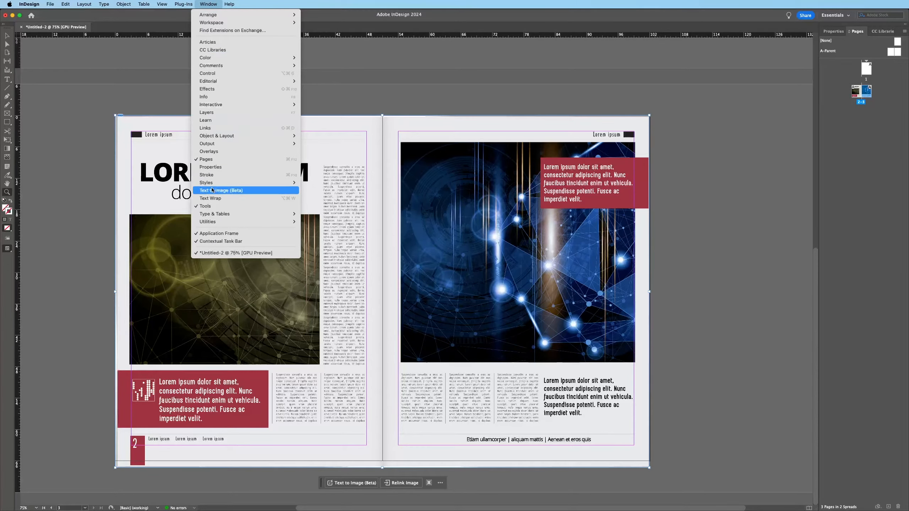
click(213, 112)
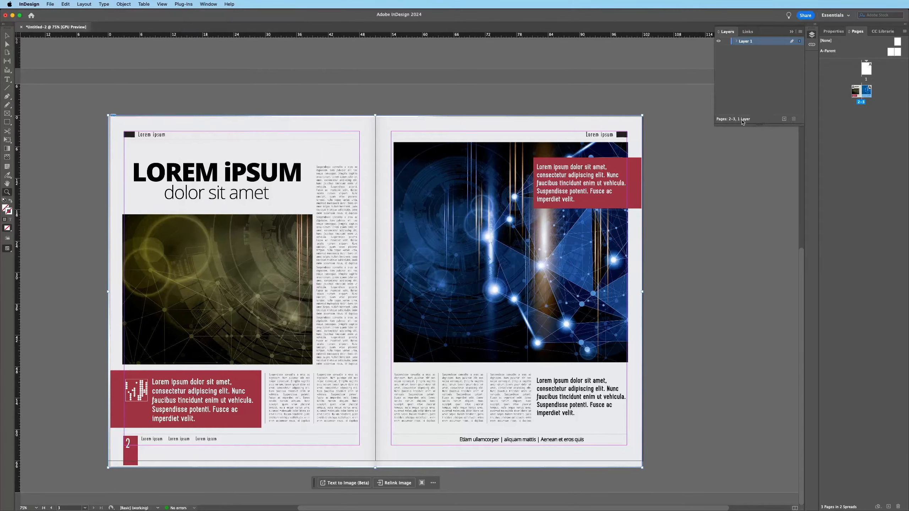
click(726, 41)
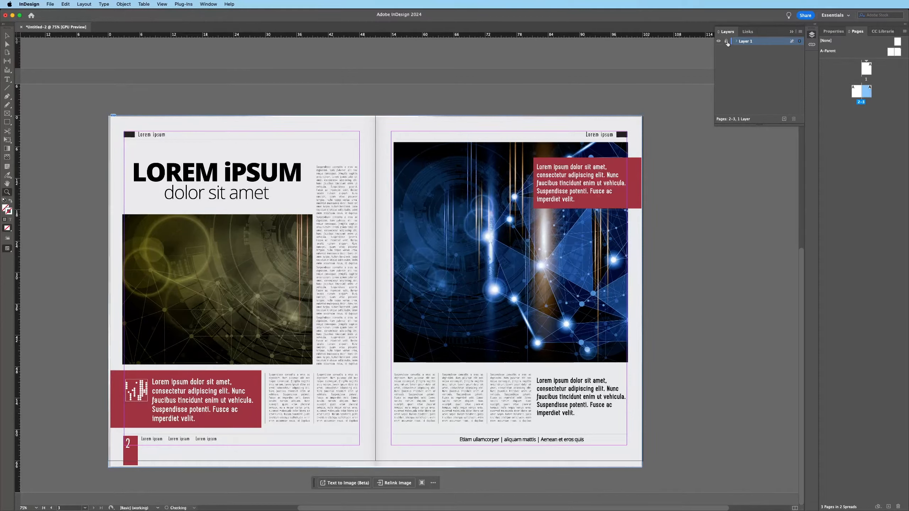
click(784, 119)
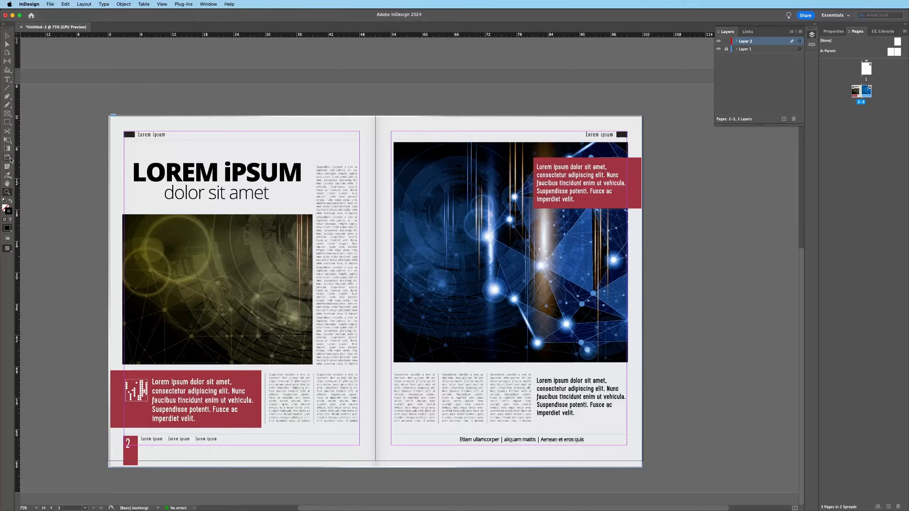
Trace the green photo on page 2 with a black-filled rectangle without stroke, fitting its outer edge to the photo
click(8, 122)
drag(124, 214, 313, 364)
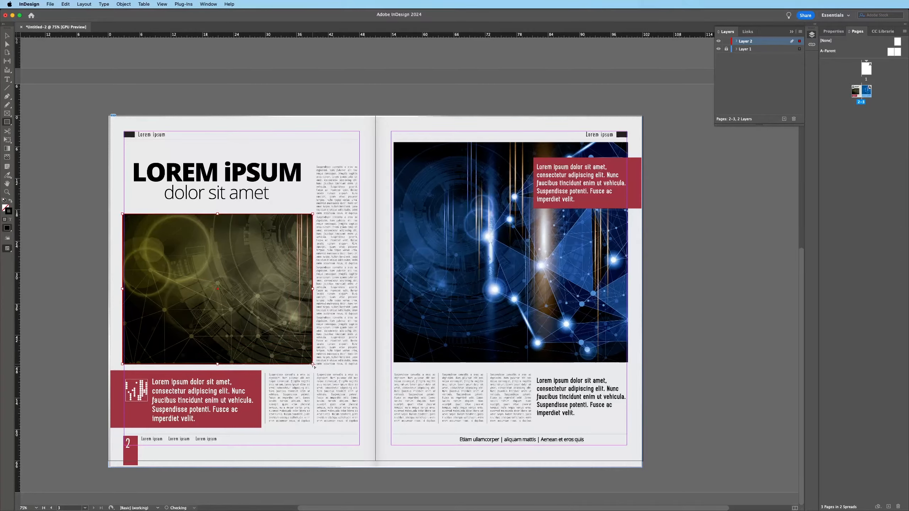
click(10, 202)
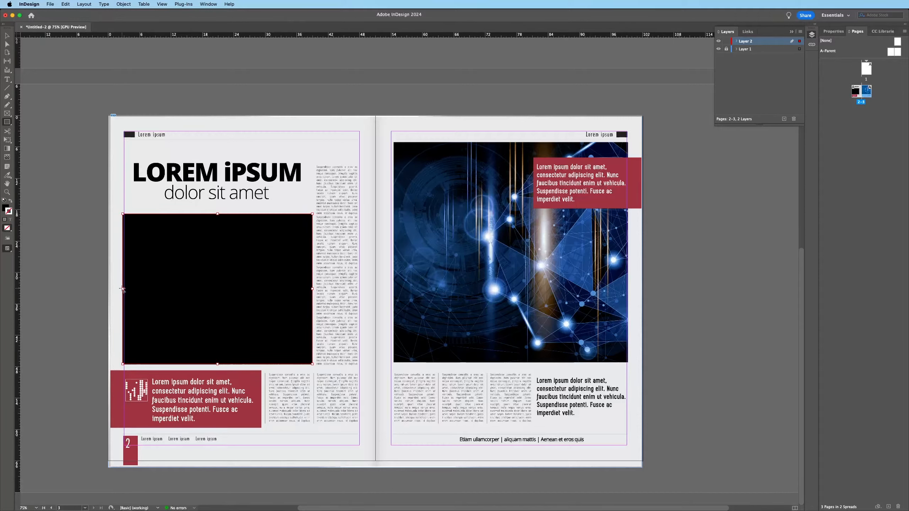
key(v)
drag(123, 288, 122, 287)
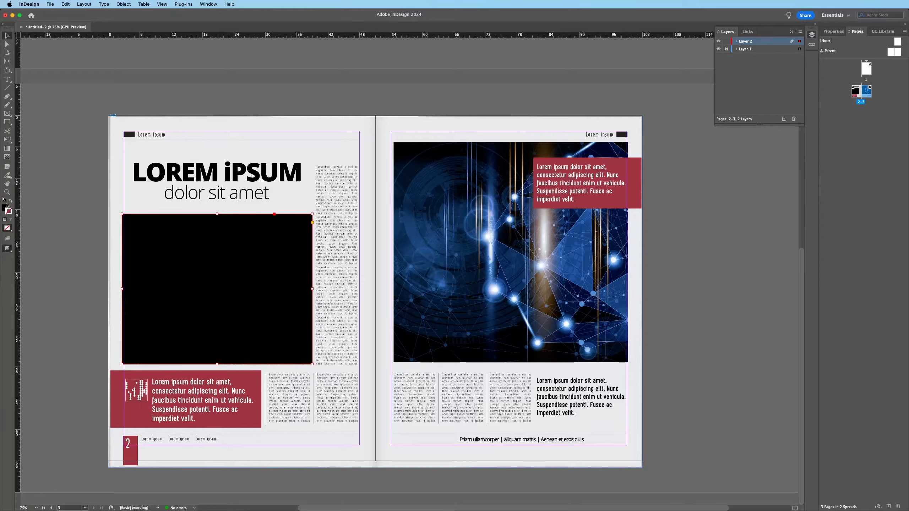
Draw black rectangles over page 3's red callout, about 21 by 10 picas, and over its large blue photo
key(super+shift+a)
click(8, 123)
drag(533, 158, 643, 211)
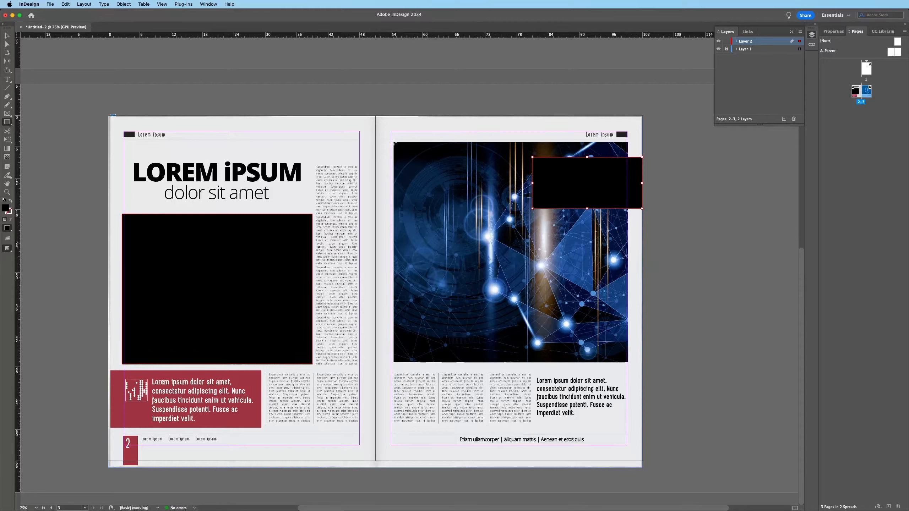
drag(394, 142, 629, 364)
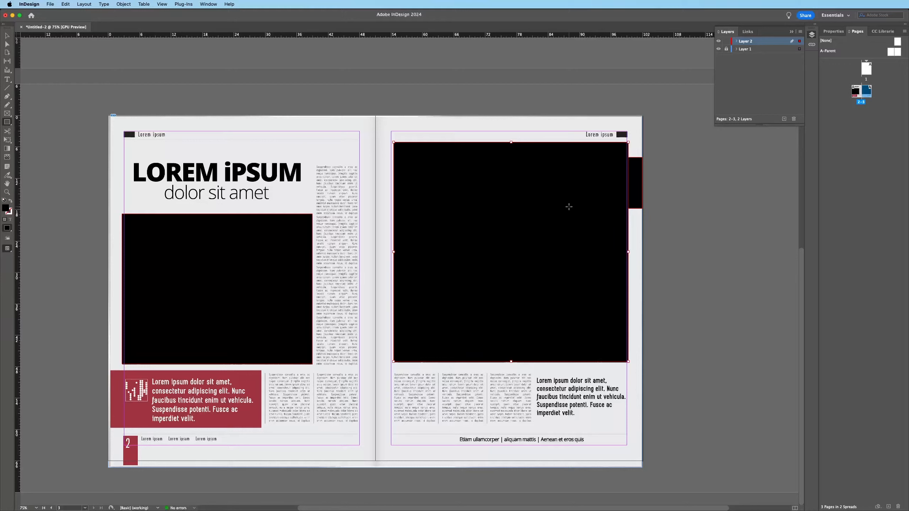
Arrange the callout rectangle on page 3 in front of the large photo rectangle
key(v)
click(633, 174)
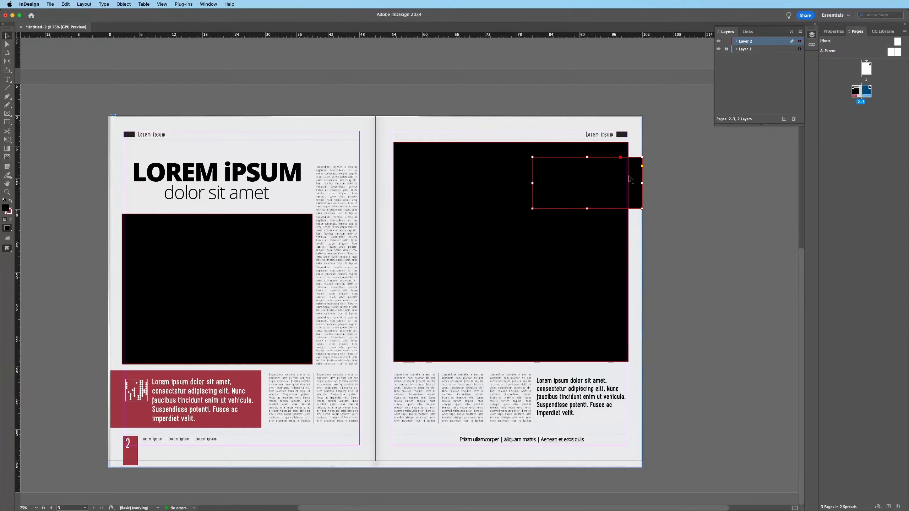
right_click(635, 179)
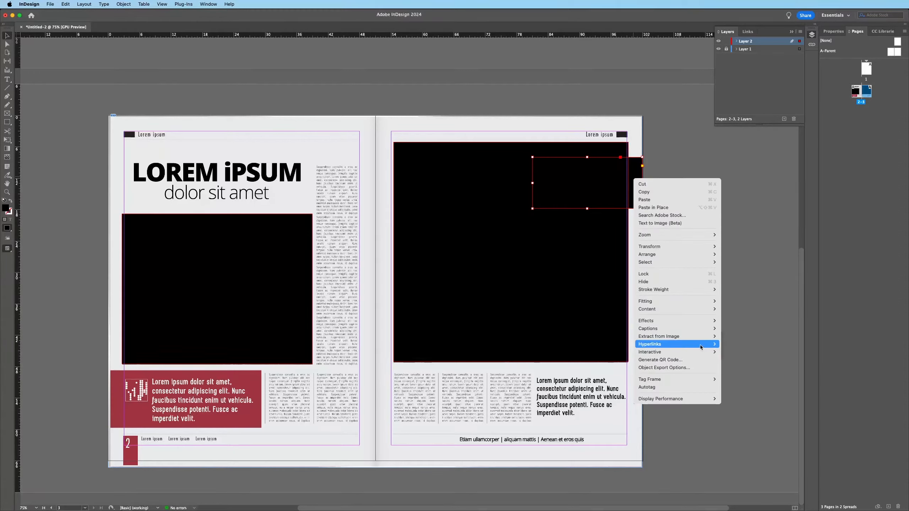
click(745, 257)
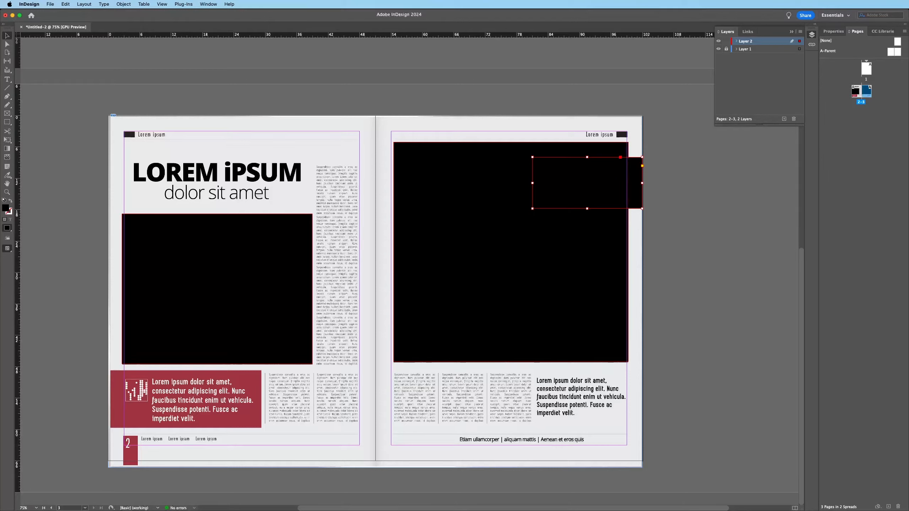
Fill the callout rectangle on page 3 with the cyan swatch (C=100 M=0 Y=0), and deselect it
click(833, 32)
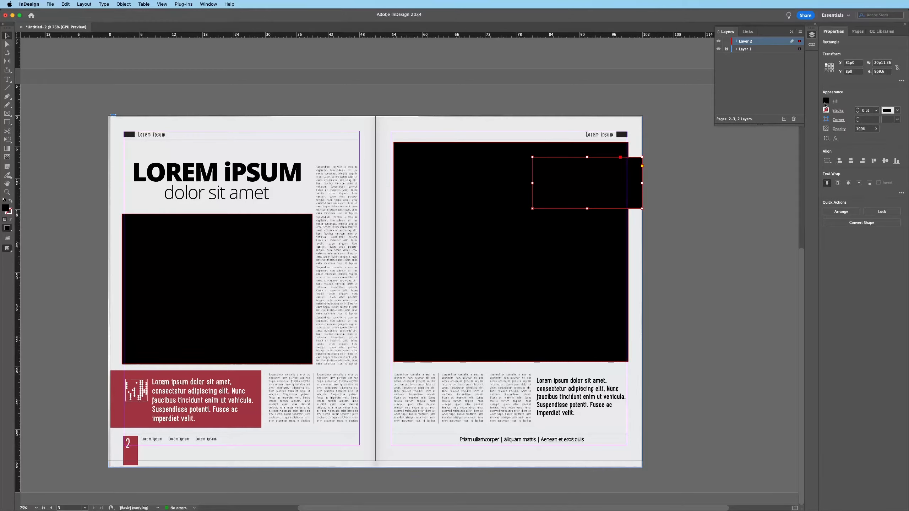
click(827, 103)
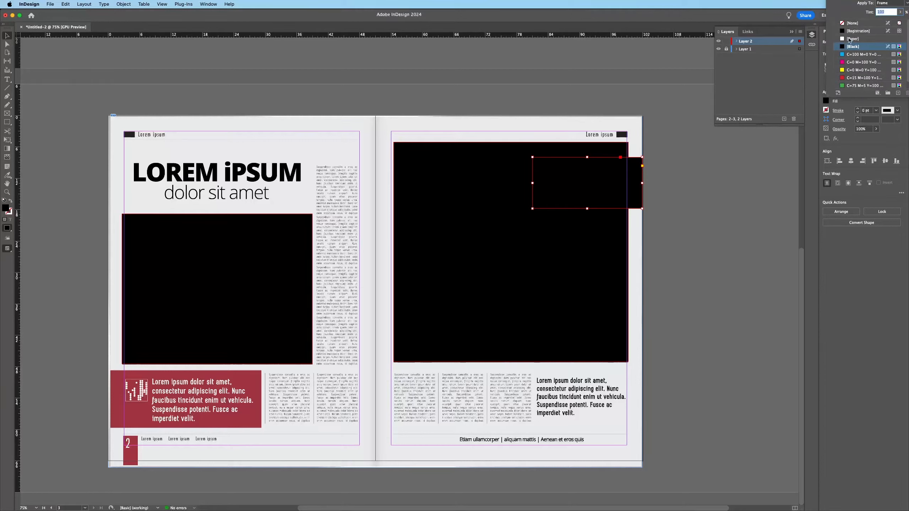
scroll(866, 71, down, 1)
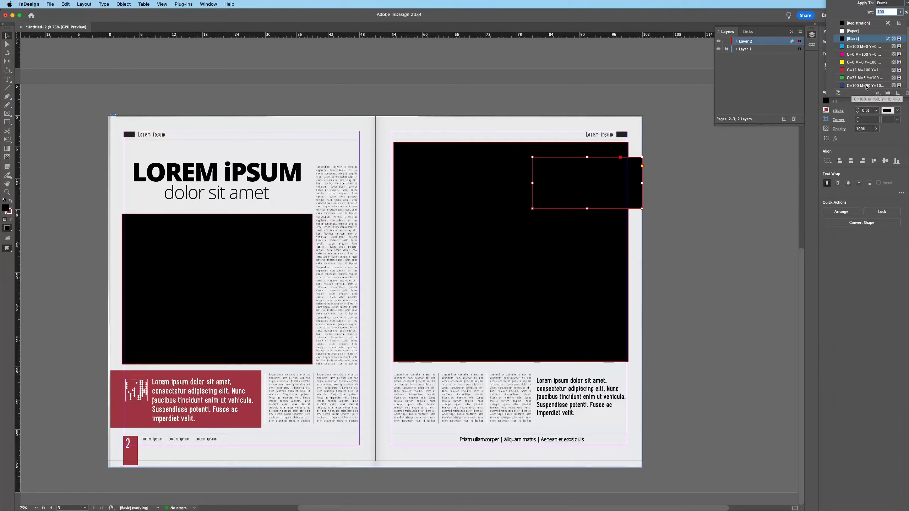
click(864, 47)
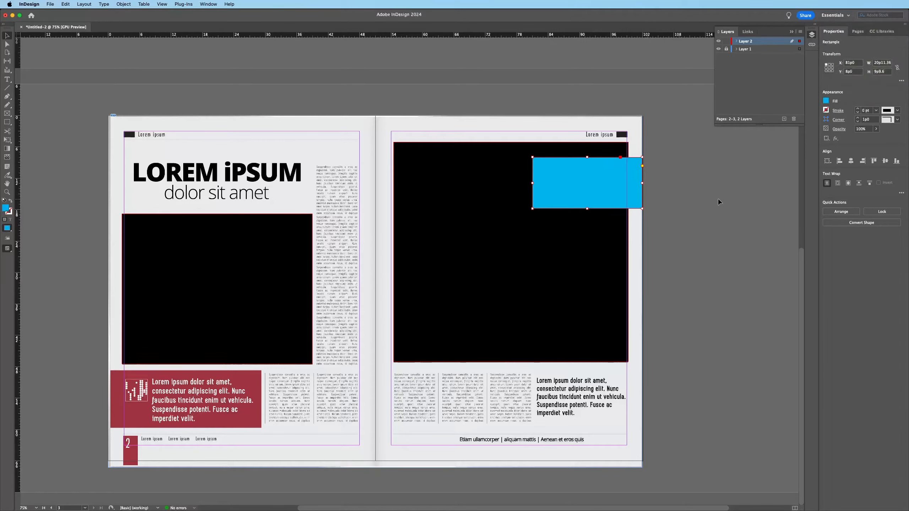
click(653, 153)
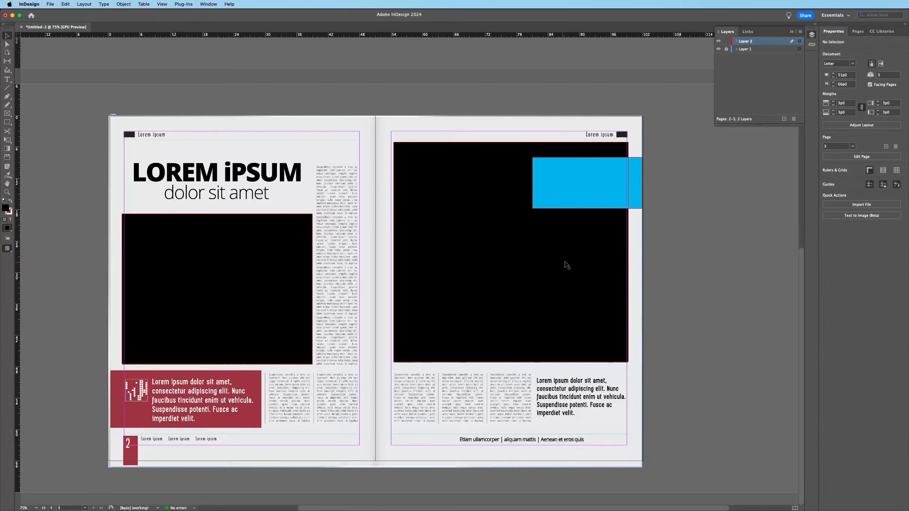
Cover the tall text column and the short column beneath it on page 2 with black rectangles
key(m)
drag(316, 165, 360, 425)
key(v)
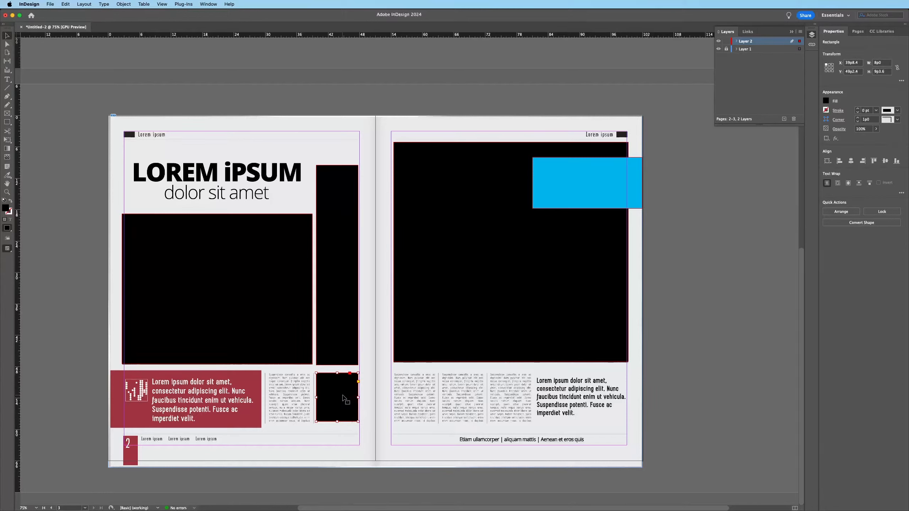
Duplicate the short black rectangle over the remaining body columns, resizing the last copy over page 3's bold text block to about 17p4 wide
drag(343, 397, 568, 401)
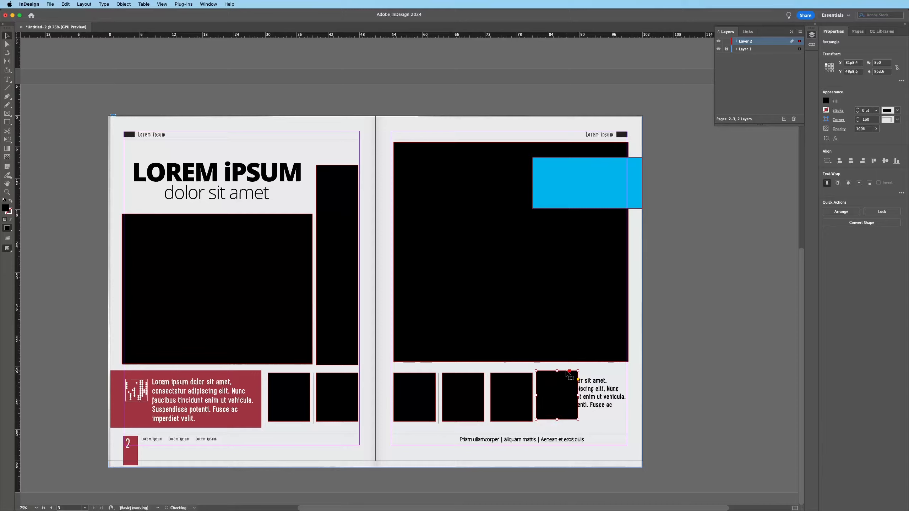
drag(558, 371, 557, 379)
drag(557, 419, 627, 398)
drag(582, 378, 582, 377)
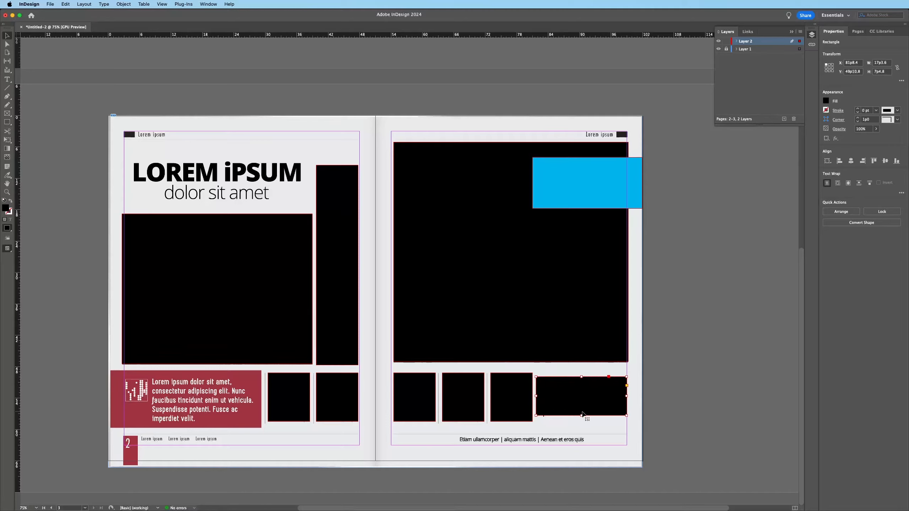
drag(582, 416, 582, 417)
Cover page 2's red callout and page-number block with cyan rectangles, and the callout's icon and text with black ones
drag(587, 396, 203, 398)
click(279, 455)
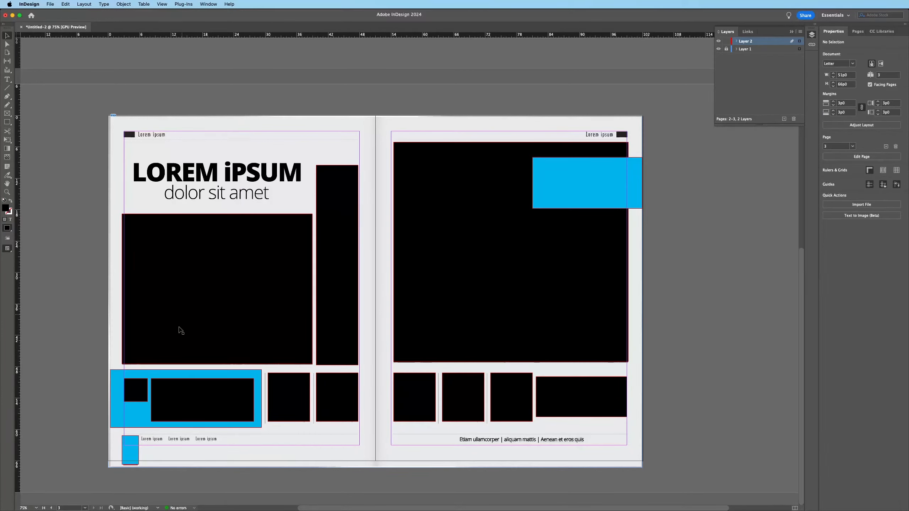
Copy the cyan callout rectangle over the LOREM iPSUM headline and stretch it to about 32p3 wide
drag(543, 200, 188, 183)
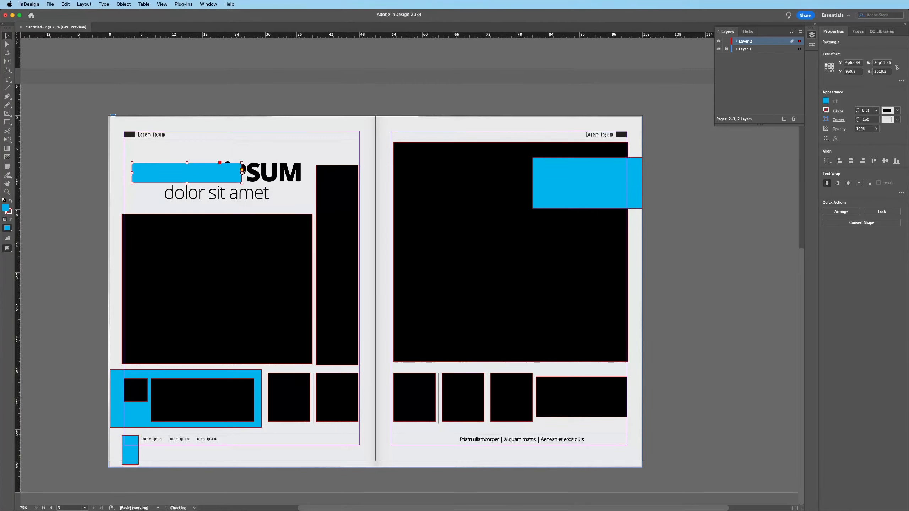
drag(242, 171, 301, 171)
Duplicate the headline rectangle over the "dolor sit amet" subtitle, adjust its height, and swap its fill and stroke to leave a cyan outline
drag(215, 163, 218, 197)
drag(218, 201, 218, 199)
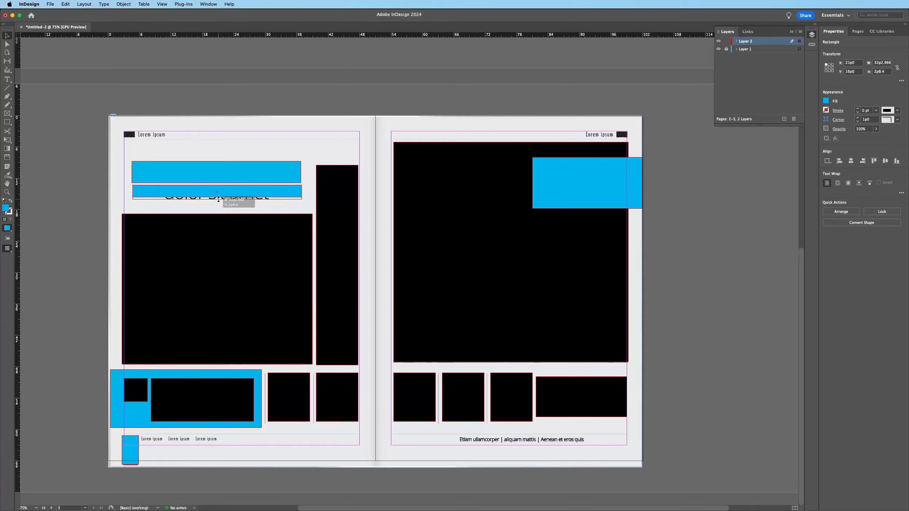
click(10, 202)
click(10, 202)
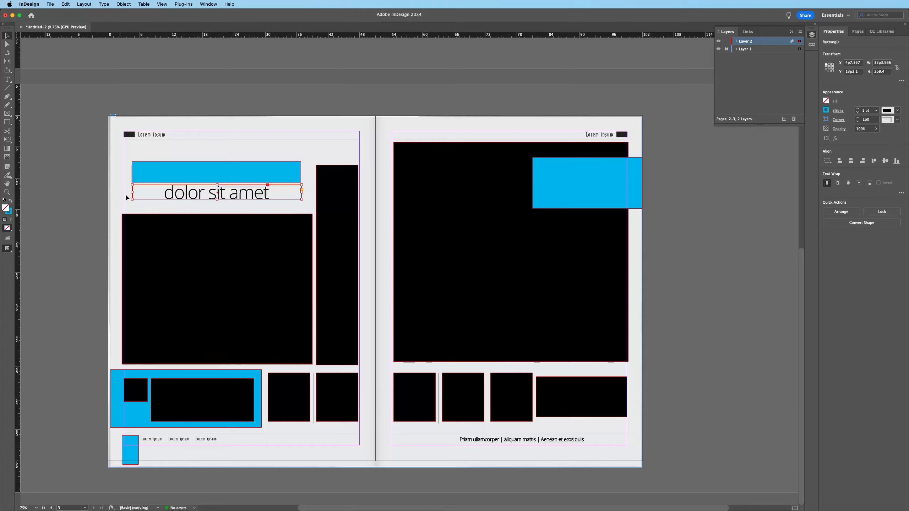
Narrow the subtitle outline to about 20p0 wide around "dolor sit amet" and swap its fill and stroke back to solid cyan
drag(132, 193, 165, 193)
drag(301, 193, 269, 193)
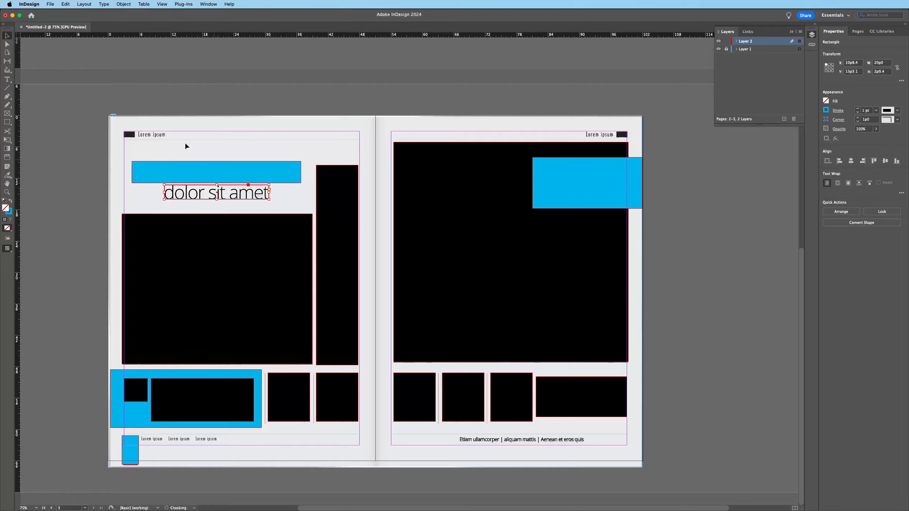
click(11, 201)
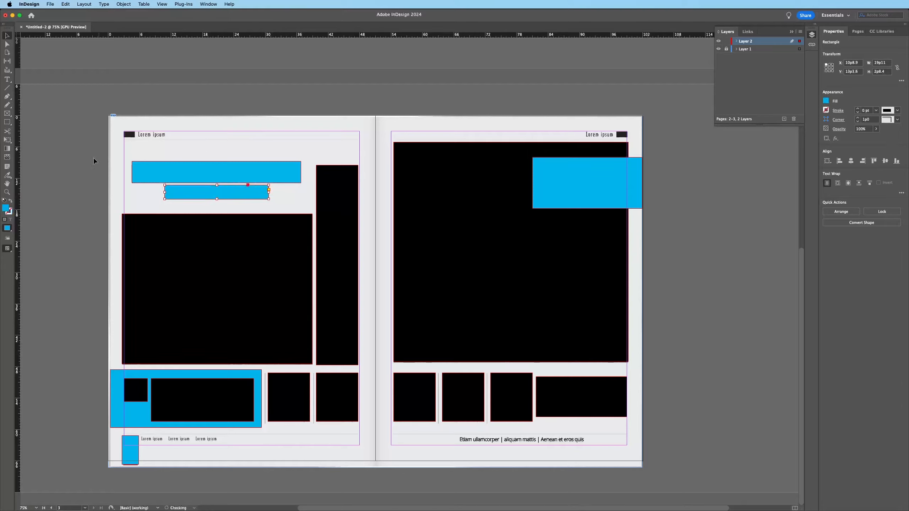
click(7, 211)
click(196, 98)
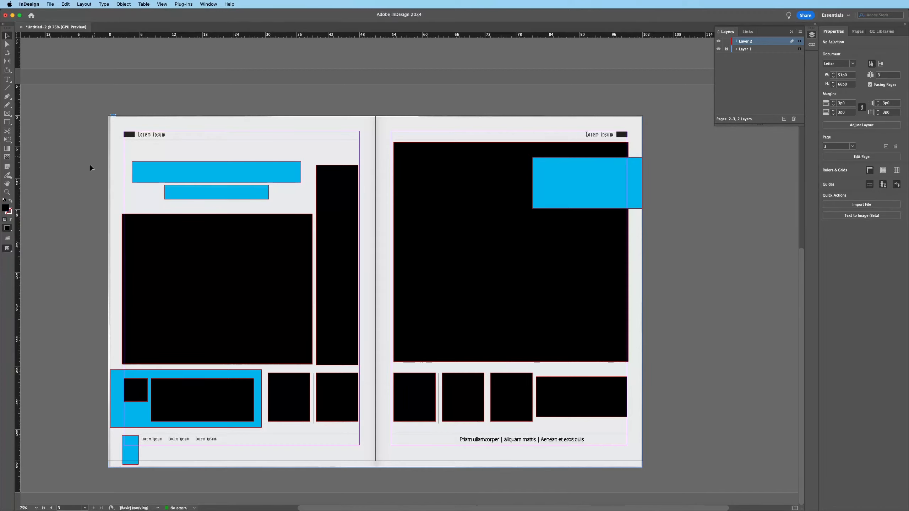
Duplicate the cyan rectangle over both pages' header text and every footer text item, resizing each copy to fit
drag(188, 195, 162, 140)
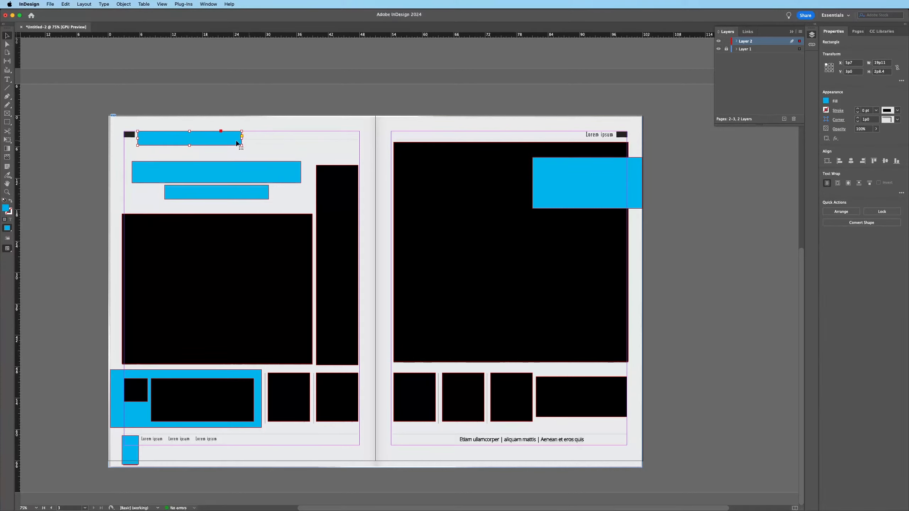
drag(190, 131, 579, 138)
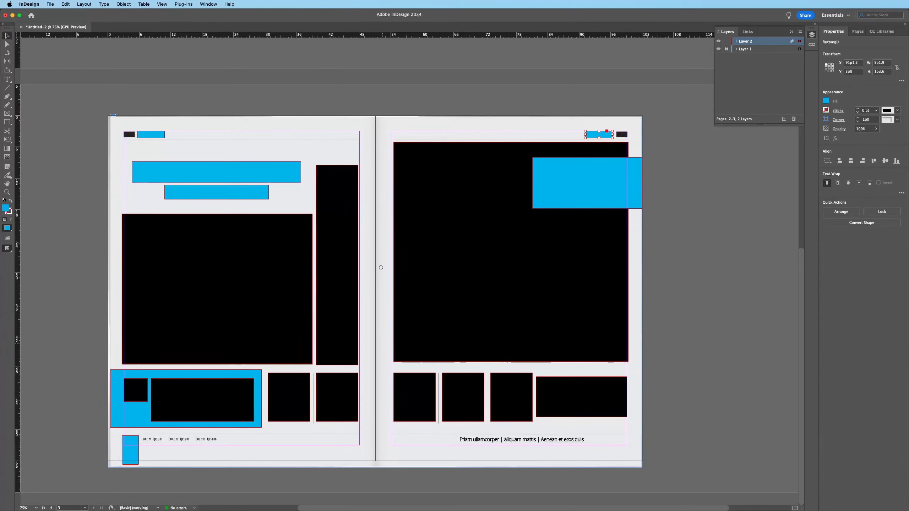
scroll(379, 264, right, 1)
drag(152, 136, 580, 441)
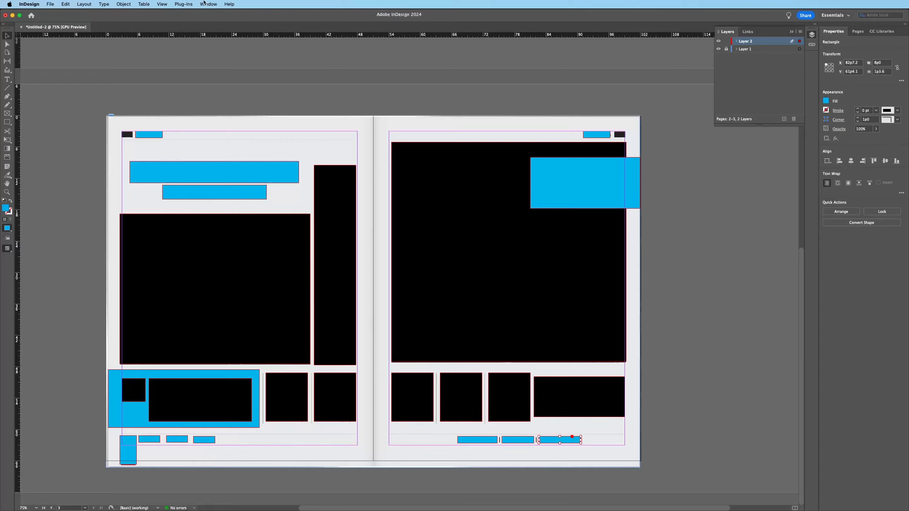
click(155, 3)
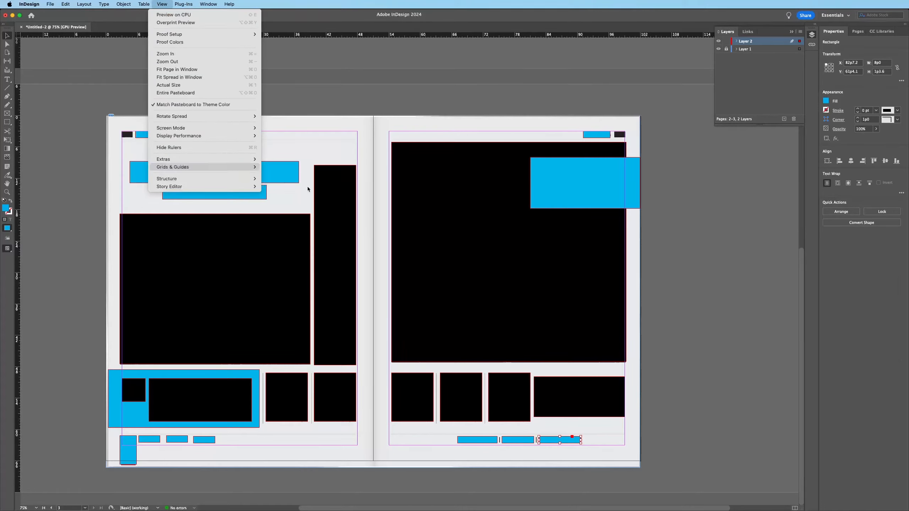
click(302, 203)
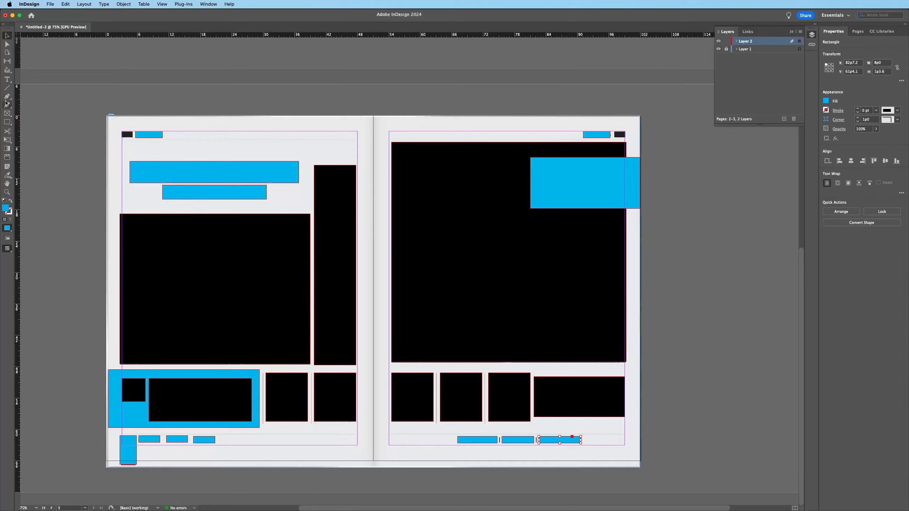
Add the text "Image" inside page 3's large black rectangle and set its fill to [Paper]
click(7, 81)
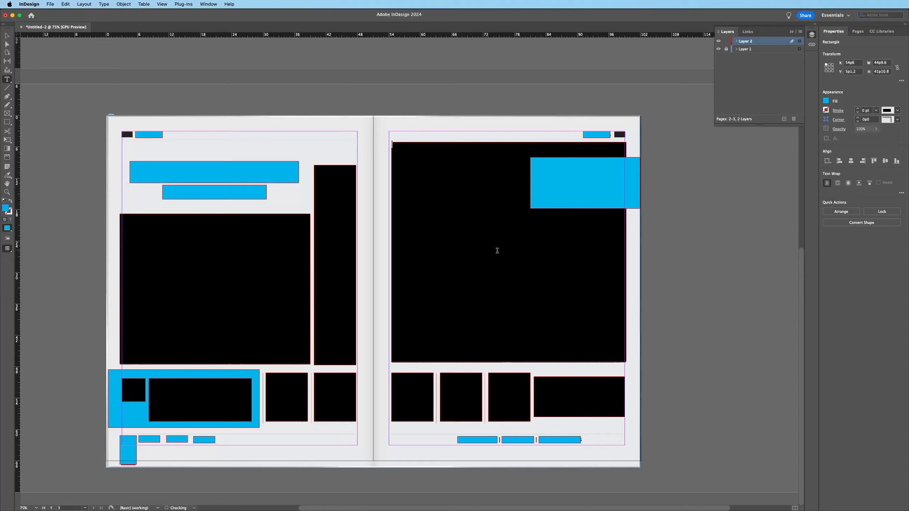
click(406, 148)
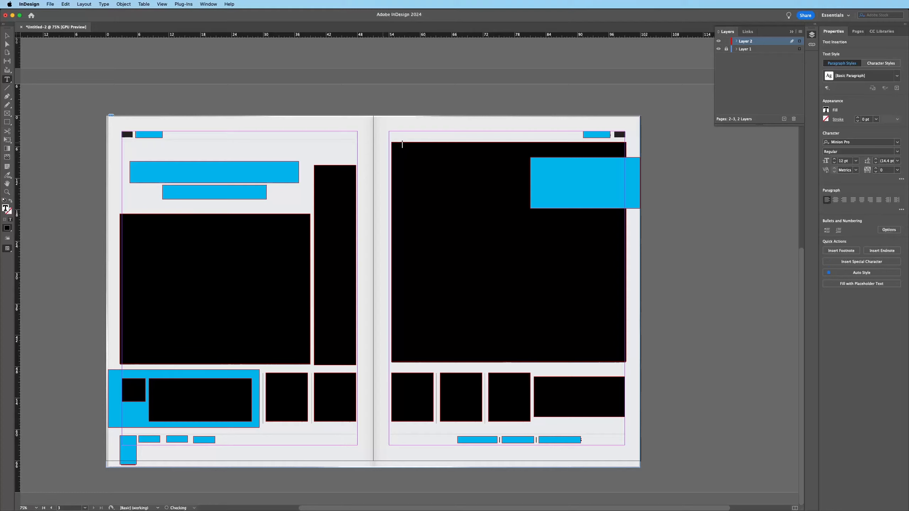
drag(410, 147, 388, 142)
click(826, 111)
click(844, 48)
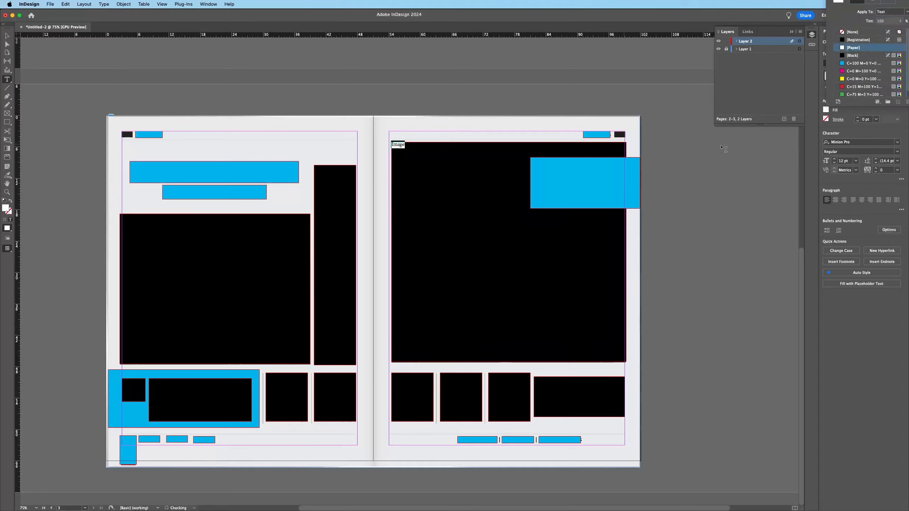
Enlarge page 3's "Image" label to 44 pt
click(834, 160)
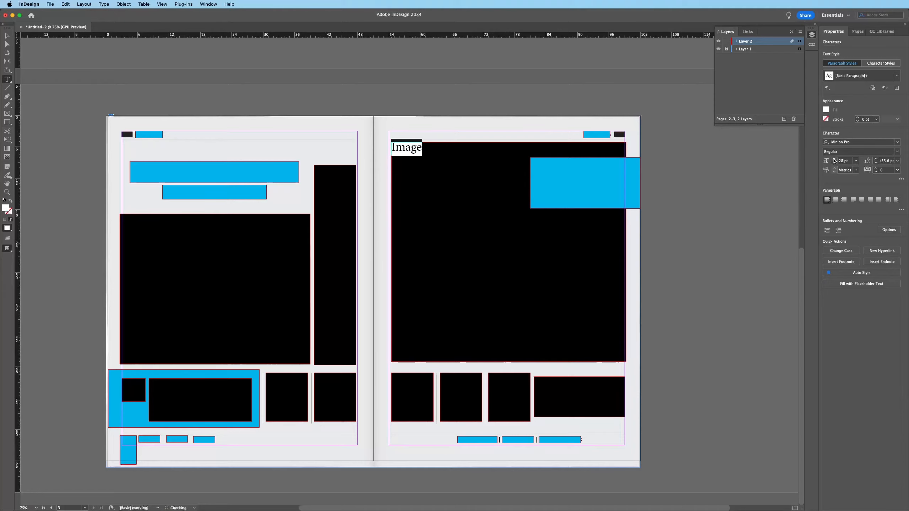
click(834, 160)
click(835, 160)
click(834, 159)
click(834, 159)
click(834, 160)
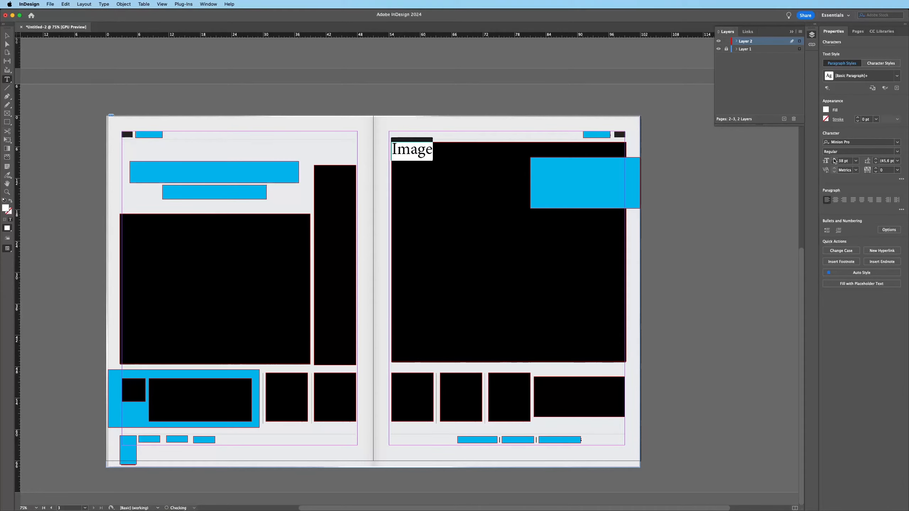
click(834, 160)
click(834, 160)
click(834, 160)
click(834, 160)
click(834, 159)
click(7, 36)
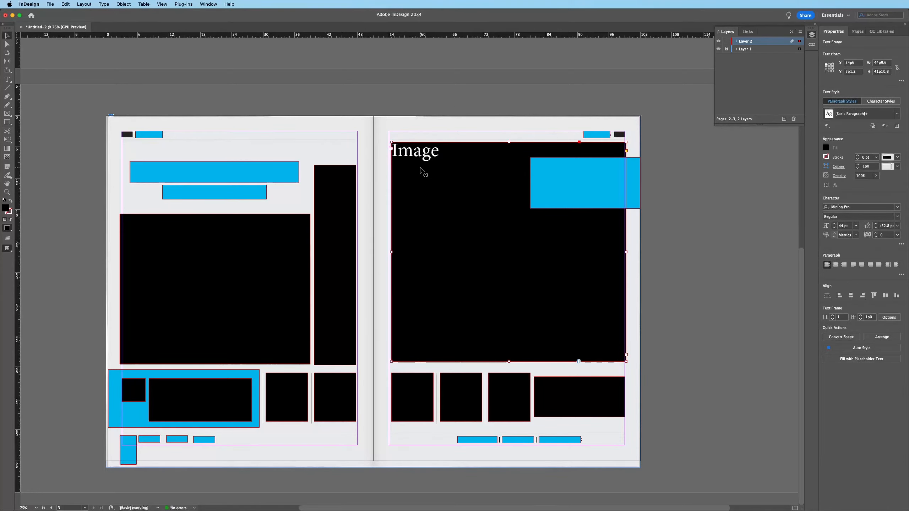
Try to shift the "Image" label inward from the corner of page 3's rectangle, and undo the move
drag(422, 152, 425, 168)
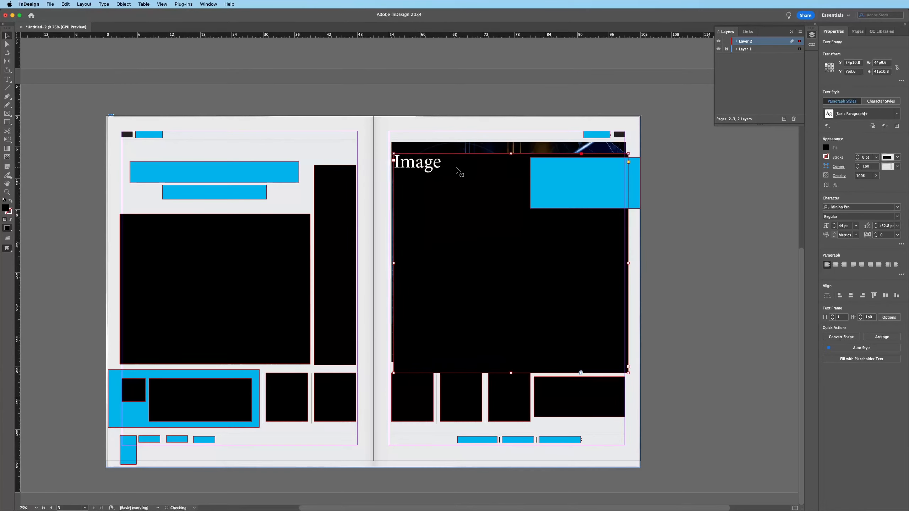
key(super+z)
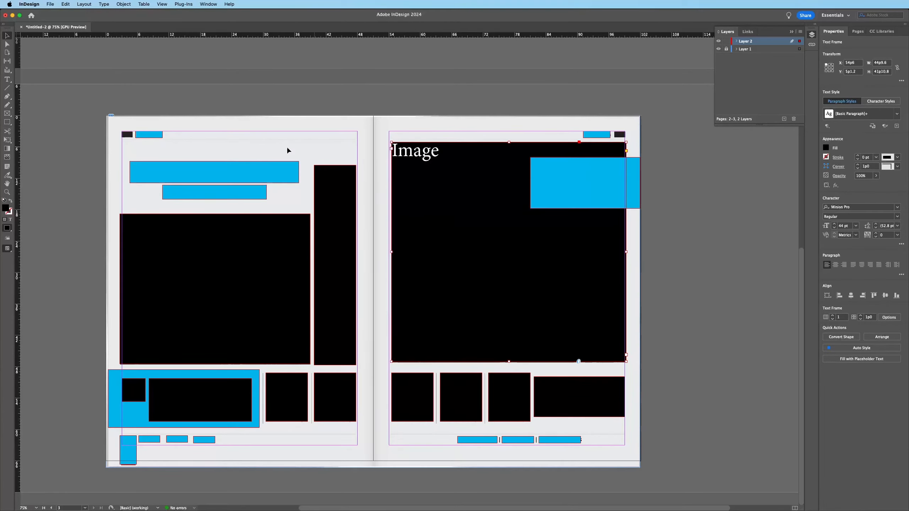
Create a text frame about 12p7 wide and 4p1 tall near page 2's upper edge, containing "Headline"
key(t)
click(219, 123)
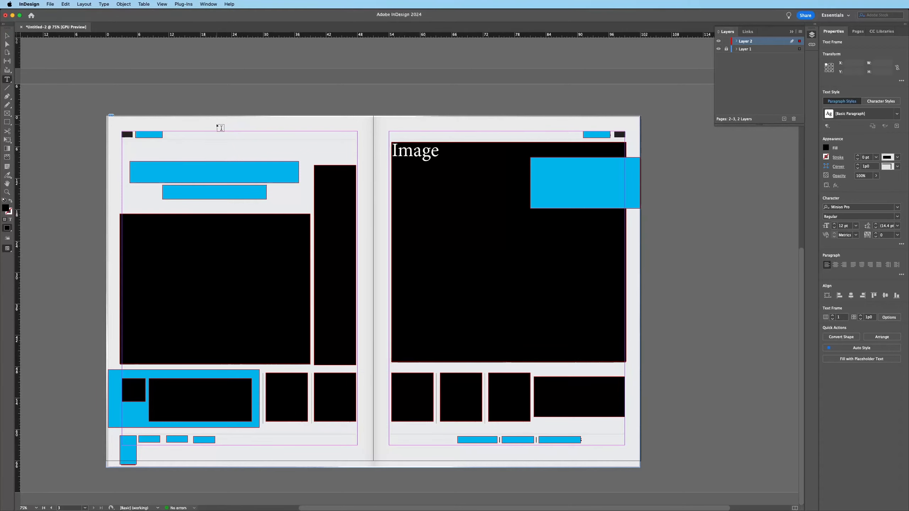
drag(208, 121, 274, 142)
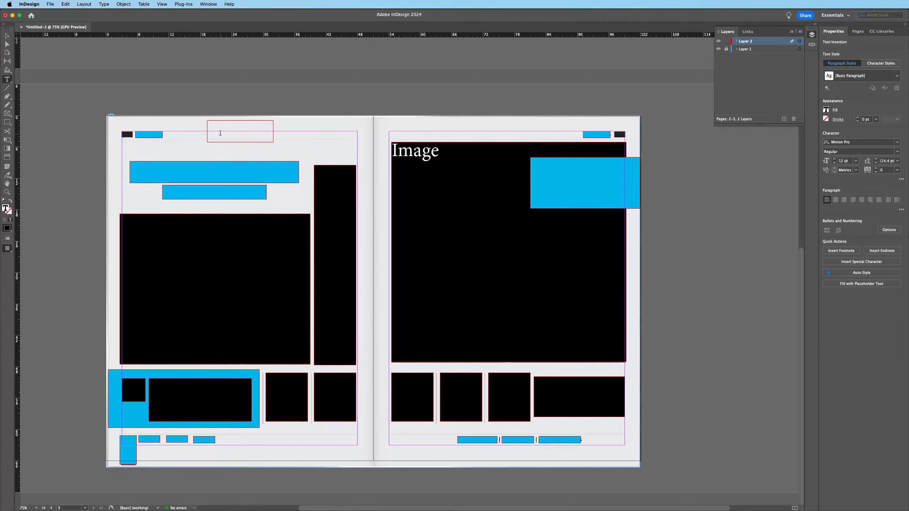
text(Headline)
key(Escape)
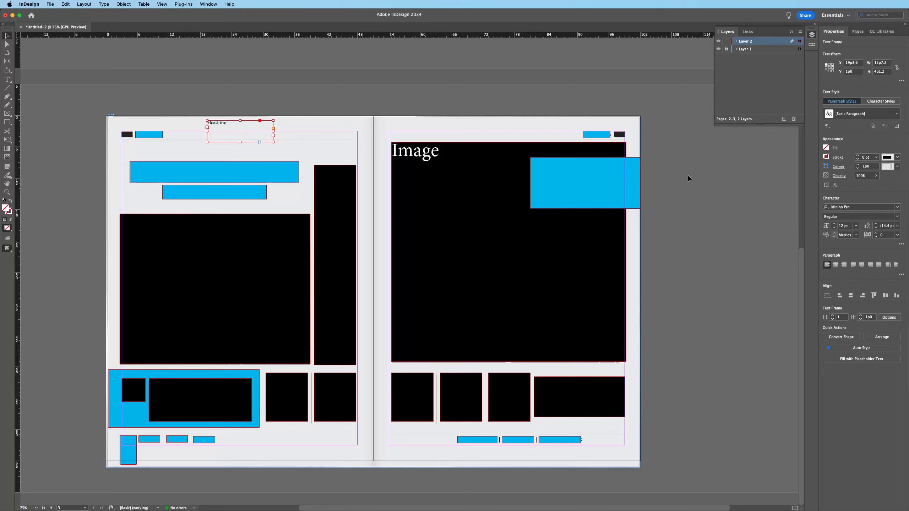
Enlarge the "Headline" text to 33 pt
double_click(219, 123)
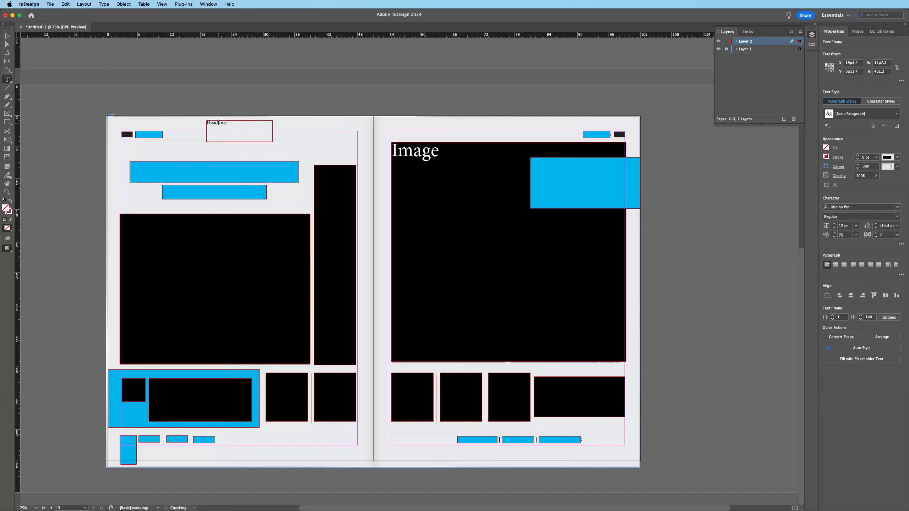
double_click(219, 124)
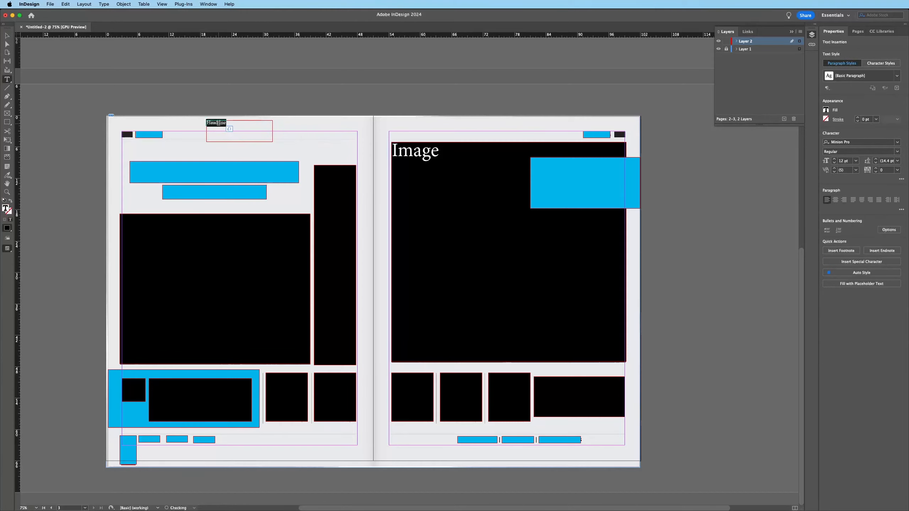
click(834, 160)
click(834, 160)
key(Escape)
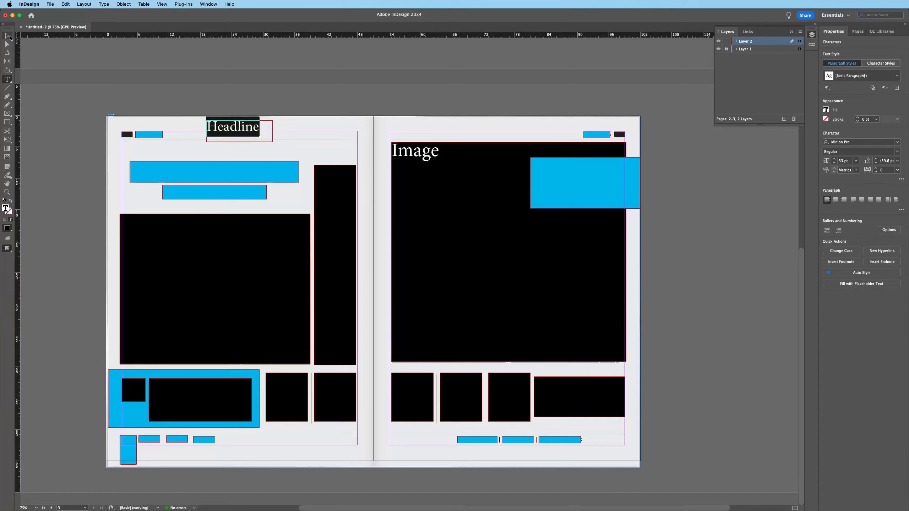
Place the "Headline" frame over the cyan subtitle rectangle, shorten it to about 2p8 tall, and duplicate it onto the headline rectangle above
drag(241, 128, 217, 191)
double_click(200, 191)
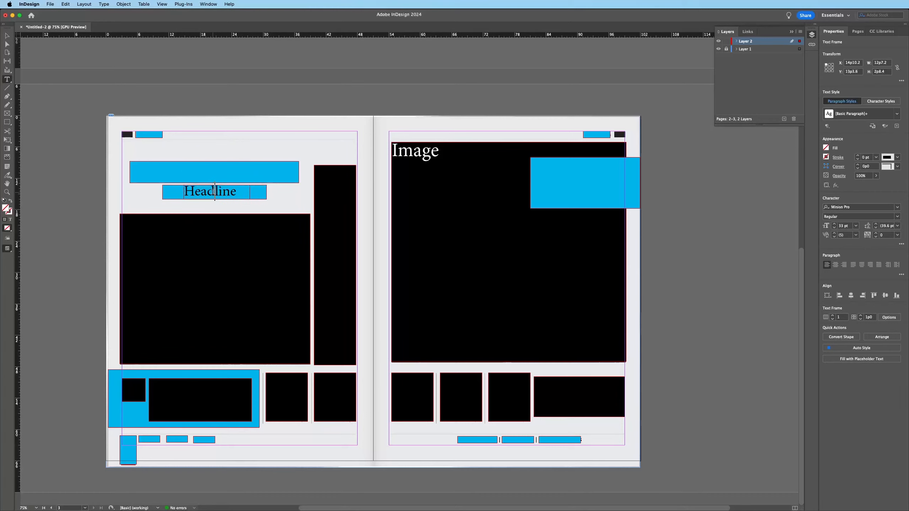
key(Escape)
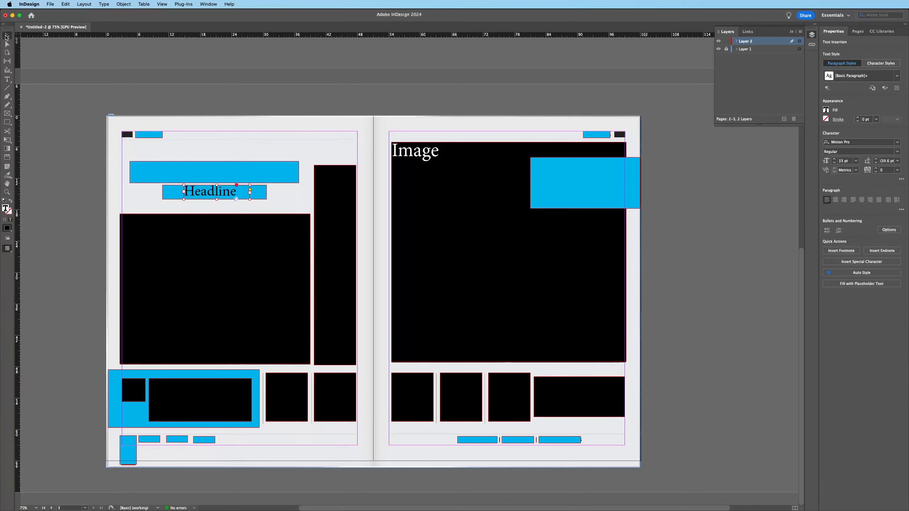
drag(205, 199, 206, 181)
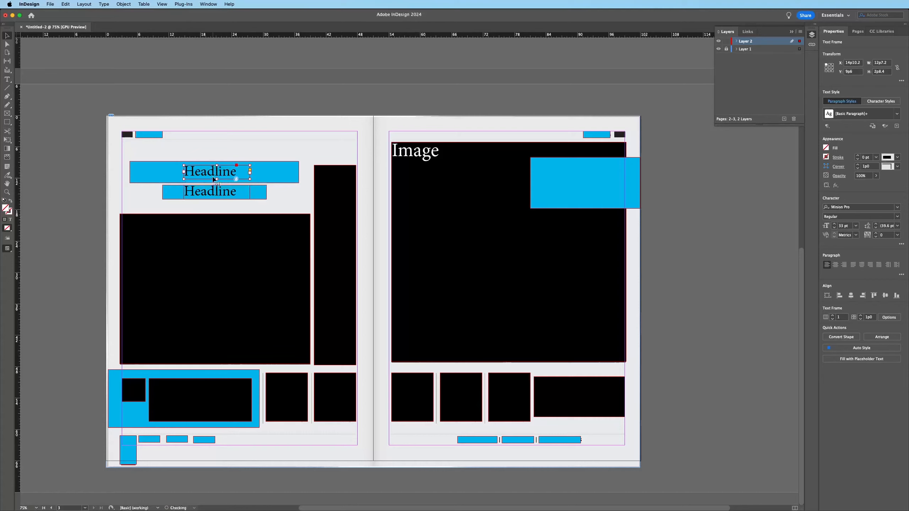
Replace the text in the lower "Headline" frame with "Subhead"
double_click(187, 190)
double_click(187, 189)
text(S)
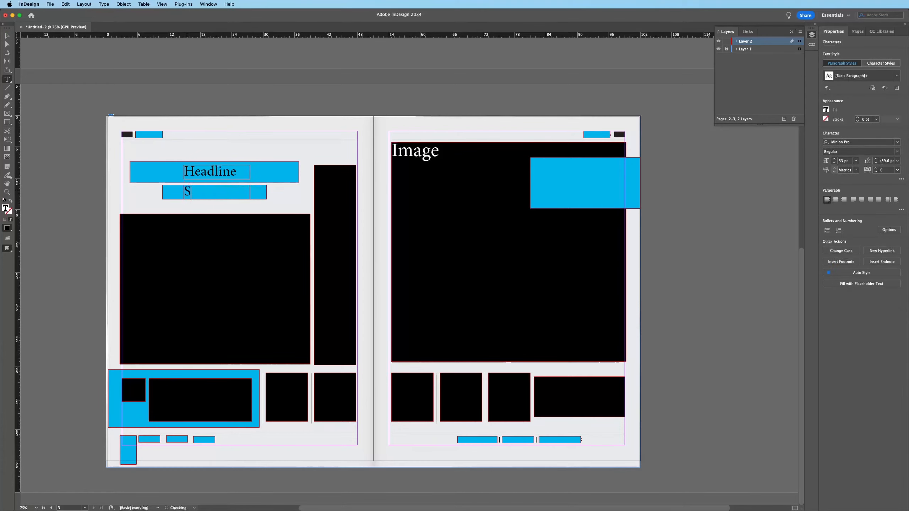
text(ubheadline)
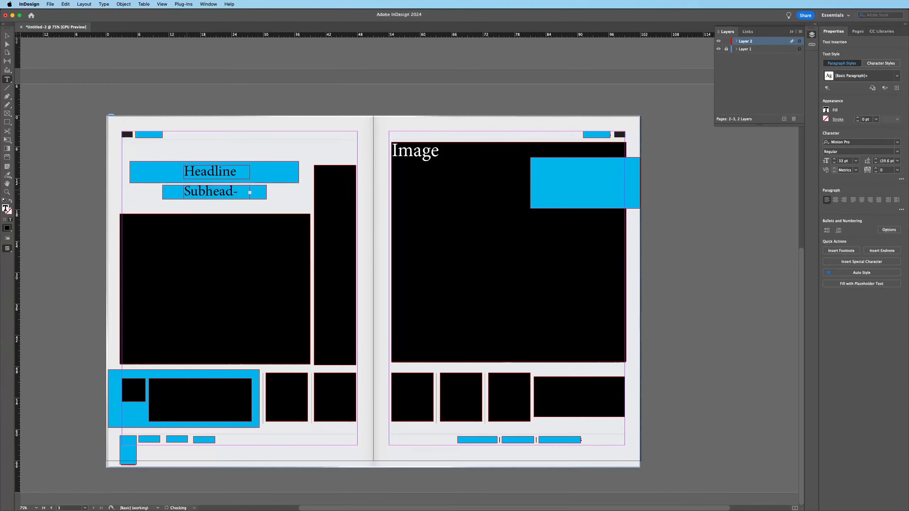
key(BackSpace)
key(BackSpace)
key(BackSpace)
key(BackSpace)
click(8, 35)
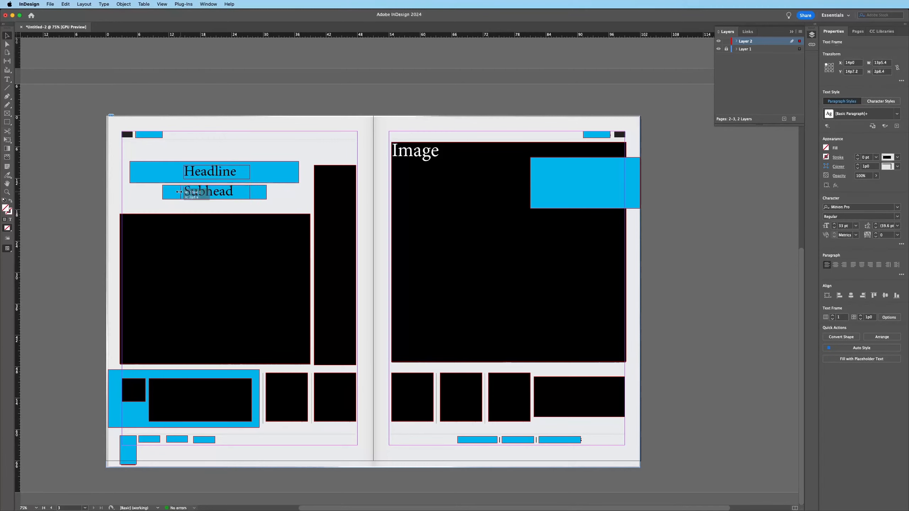
Widen the lower frame and extend its text to "Subheading", and narrow the "Headline" frame to about 10p8, centring it on its rectangle
drag(168, 192, 239, 173)
double_click(215, 192)
text(ing)
key(Escape)
click(249, 172)
drag(230, 174, 238, 178)
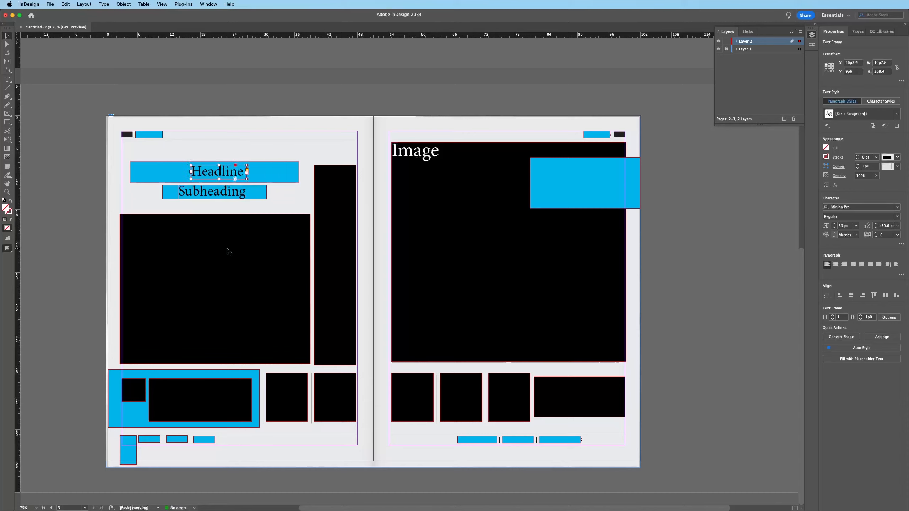
Add the text "Image" inside page 2's large black rectangle and set its fill to [Paper]
click(213, 261)
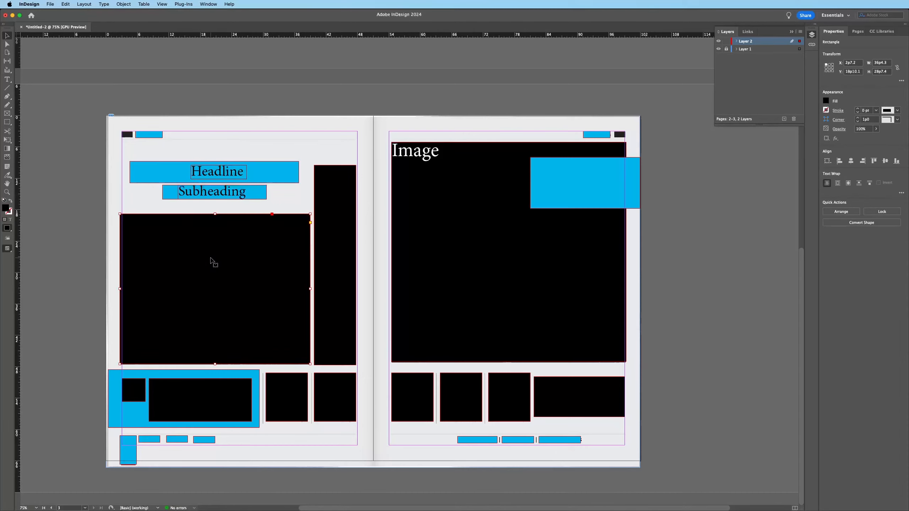
key(n)
click(7, 79)
click(127, 217)
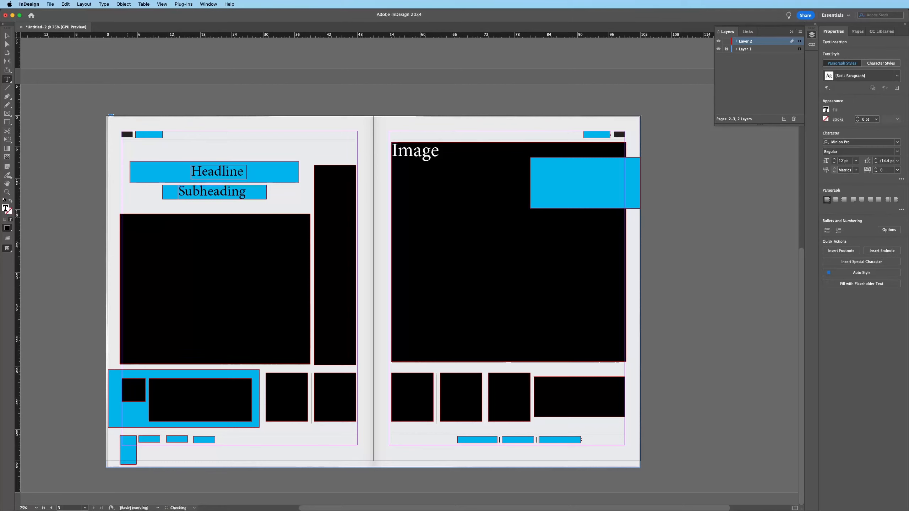
drag(139, 220, 101, 218)
click(826, 110)
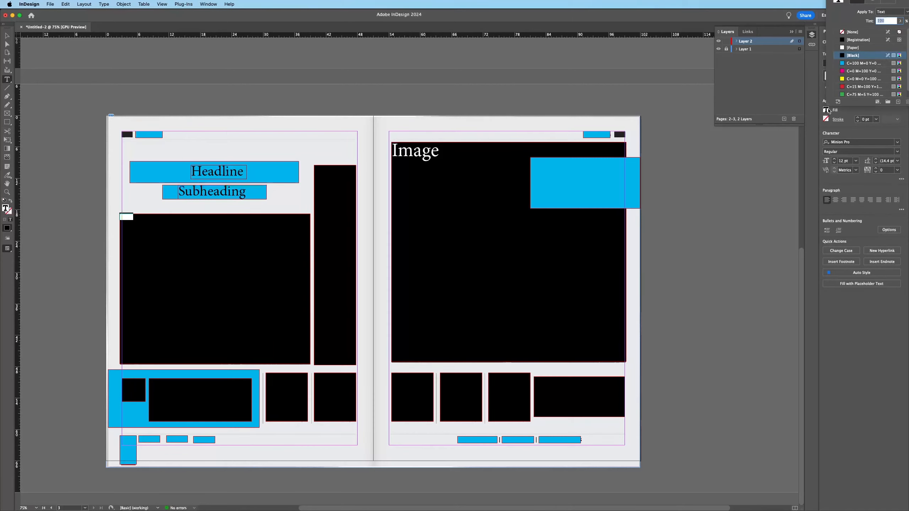
click(848, 48)
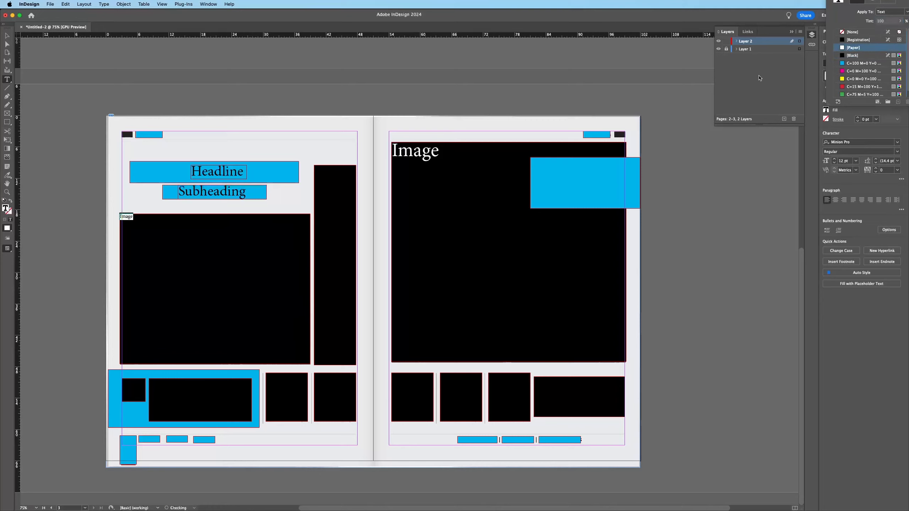
Enlarge page 2's "Image" label to 29 pt
click(835, 160)
click(834, 160)
click(834, 159)
click(834, 160)
click(835, 159)
click(834, 159)
click(835, 160)
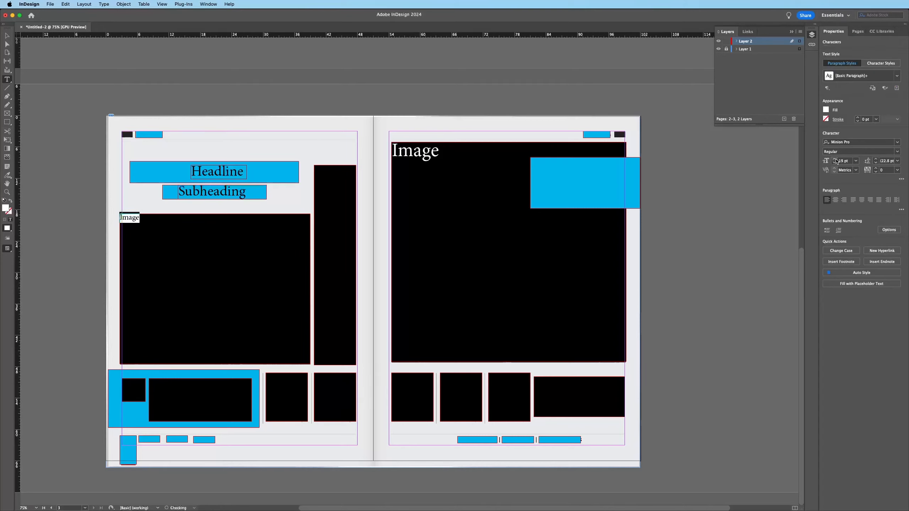
click(835, 159)
click(835, 160)
click(835, 160)
click(834, 160)
click(835, 159)
click(834, 159)
click(836, 160)
click(836, 161)
click(836, 161)
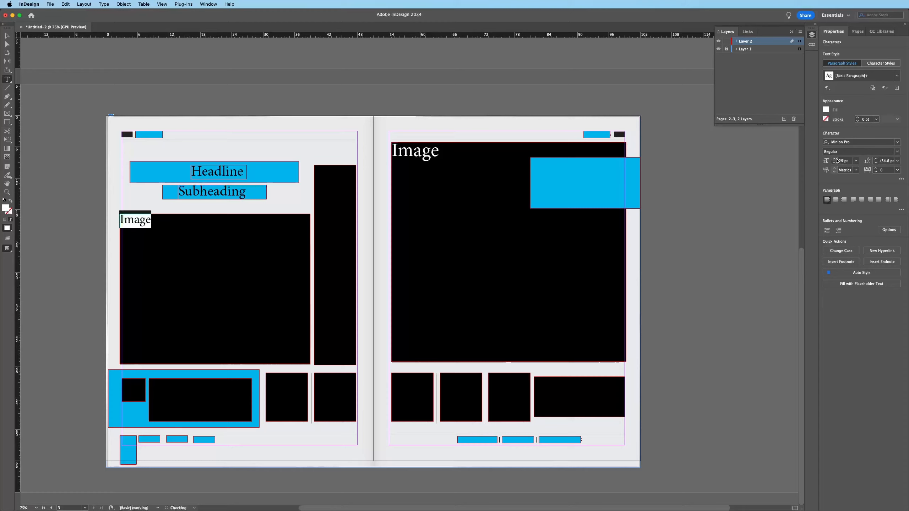
Increase page 2's "Image" label to 30 pt and deselect the frame
click(837, 161)
click(7, 36)
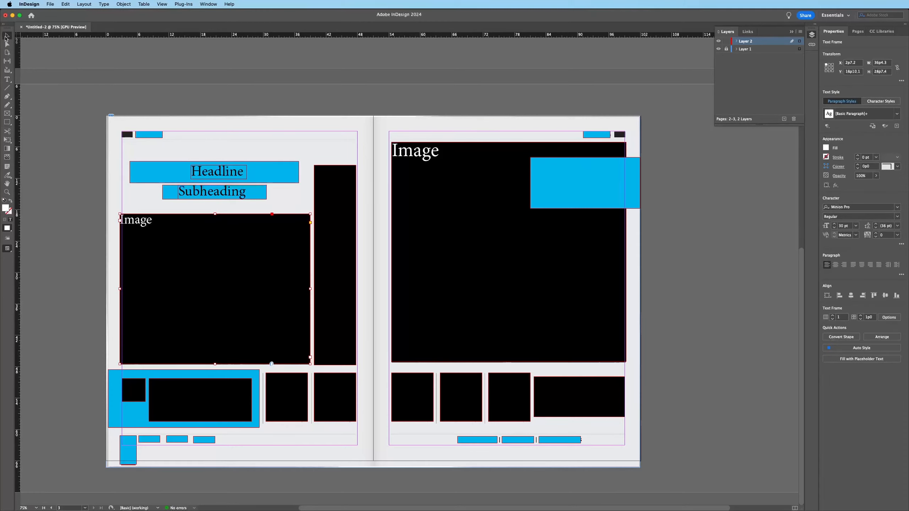
click(459, 102)
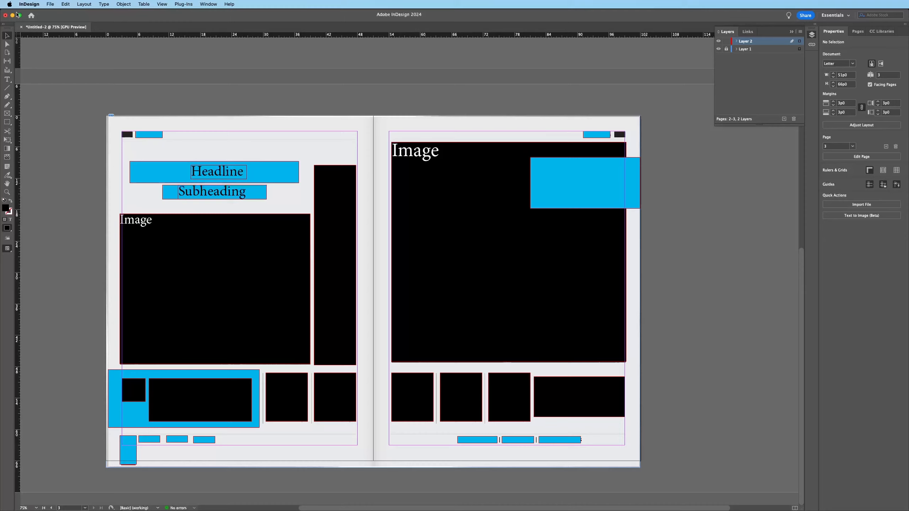
Export all pages as JPEG to the Desktop under the name "Block", output as spreads
key(super+F12)
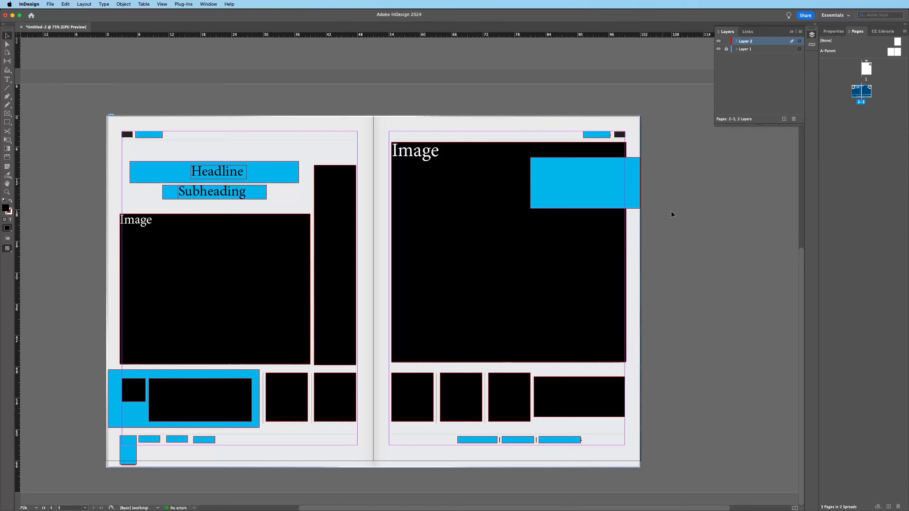
click(49, 5)
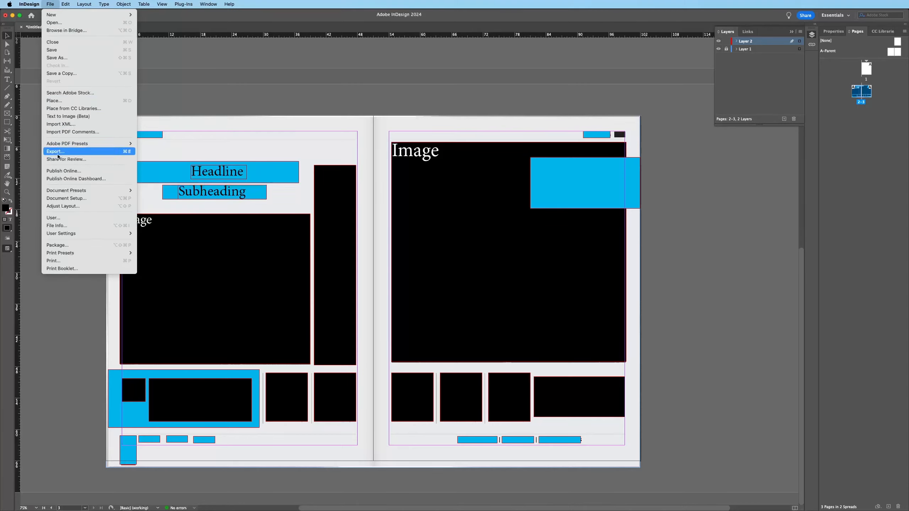
click(55, 151)
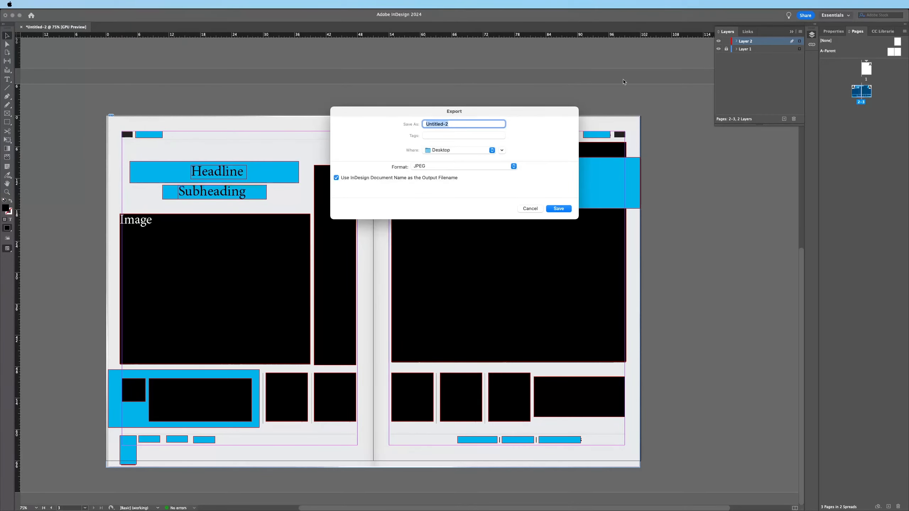
text(Block)
click(559, 208)
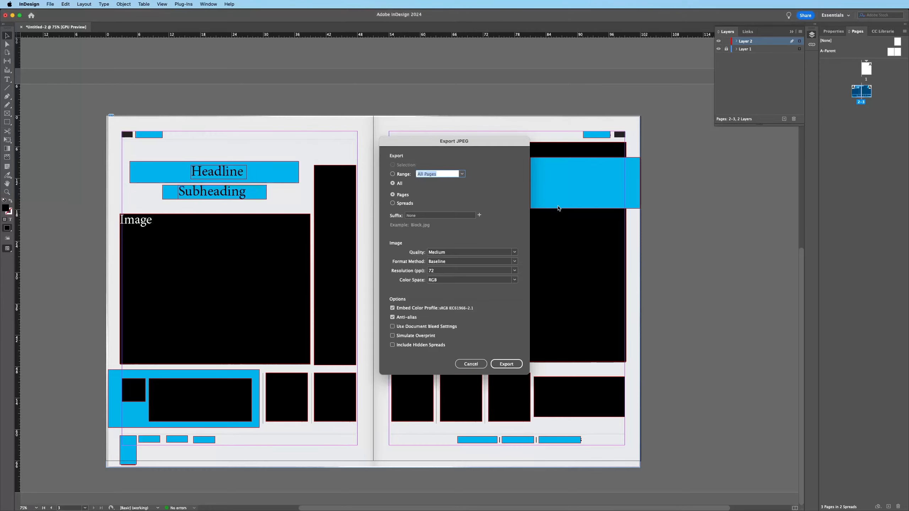
click(394, 203)
click(507, 365)
click(506, 364)
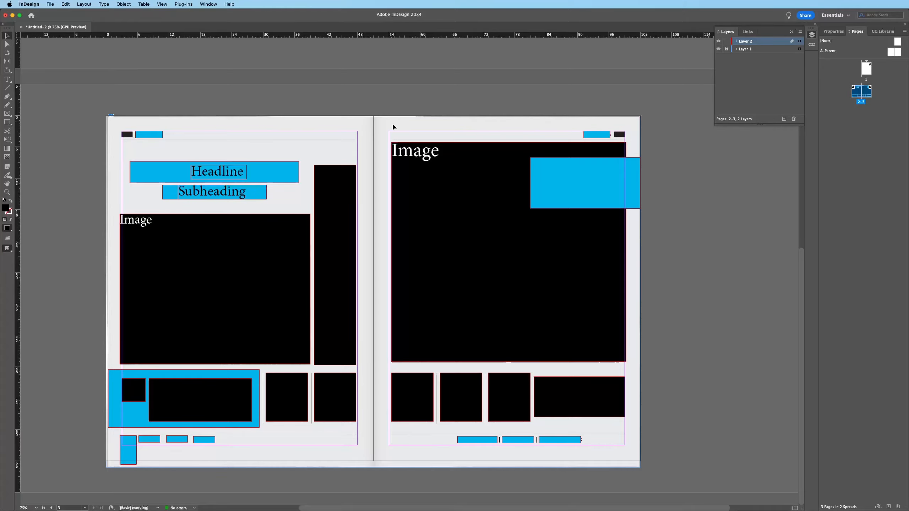
scroll(393, 126, up, 10)
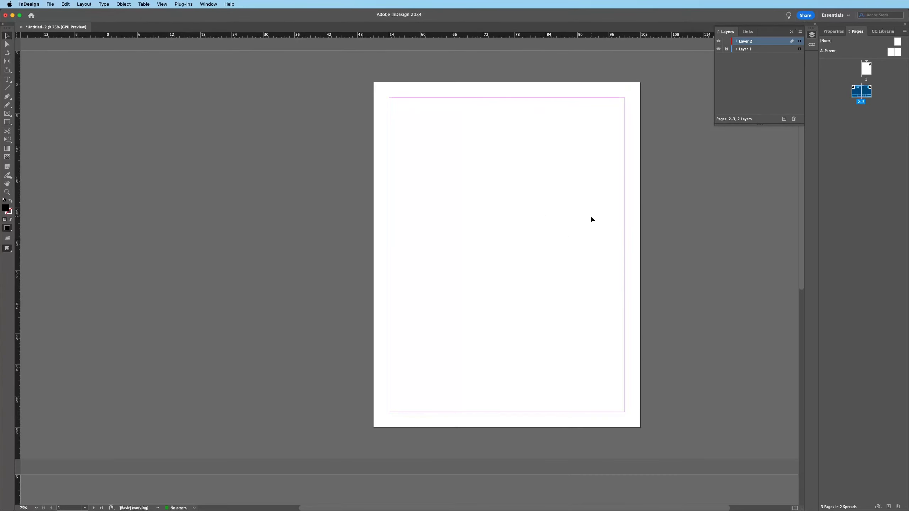
scroll(591, 219, down, 10)
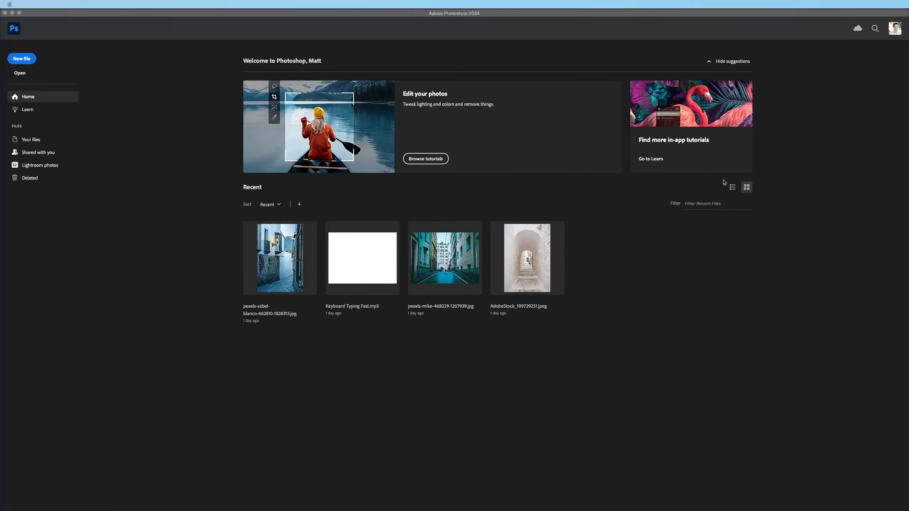
Switch to Photoshop and open both Block2.jpg and MagazineLayout.jpg from the Desktop
click(66, 4)
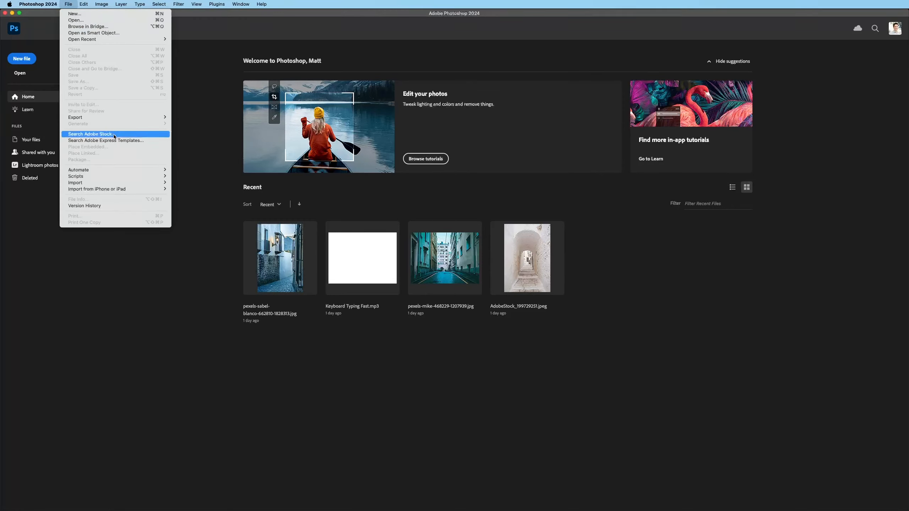
click(66, 4)
click(64, 3)
click(76, 20)
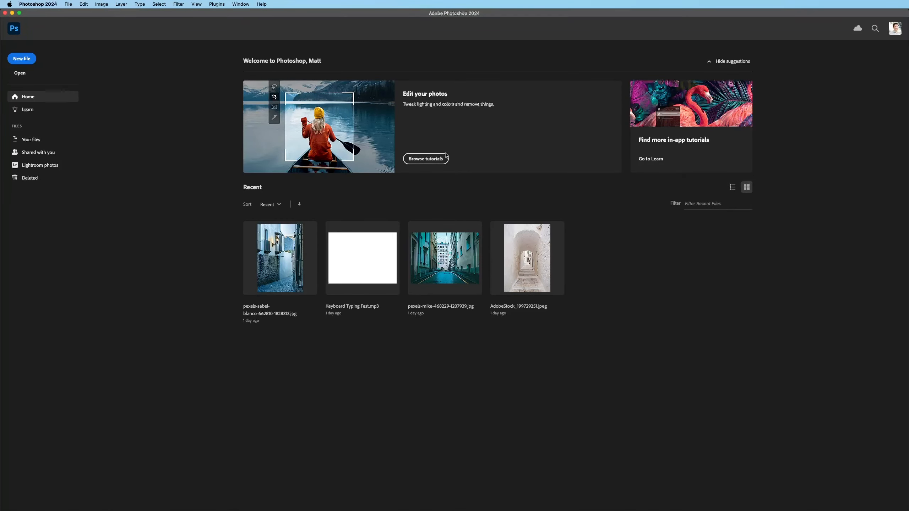
scroll(331, 120, down, 1)
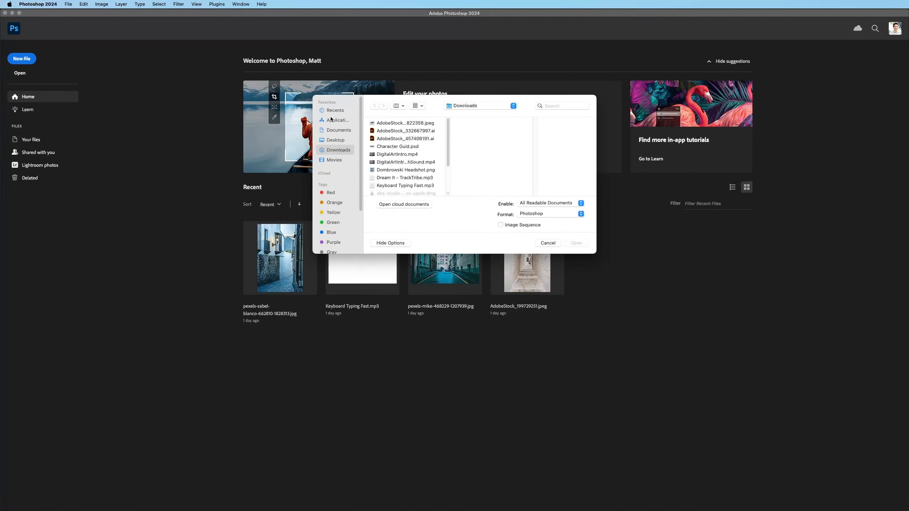
click(338, 141)
click(395, 138)
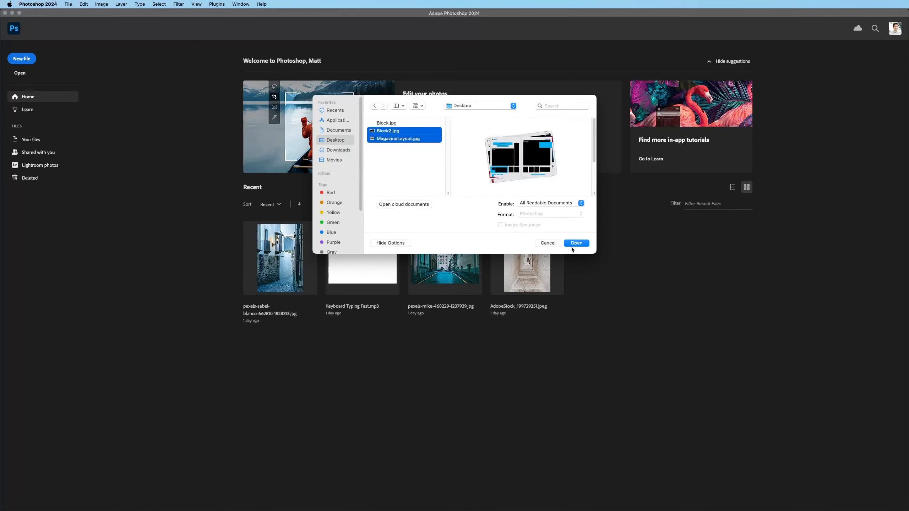
click(580, 245)
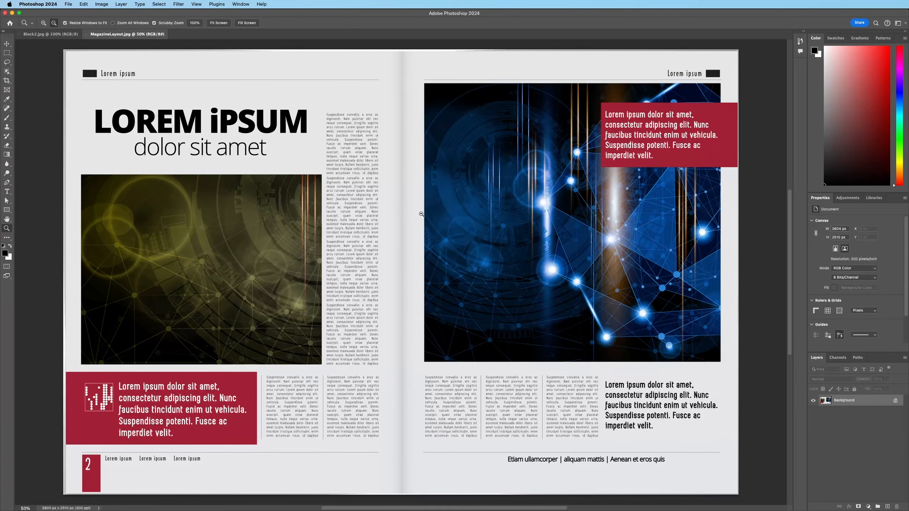
Extend the MagazineLayout.jpg canvas with the Crop tool to about 7550 px wide, adding blank space to the right of the spread
drag(421, 214, 371, 226)
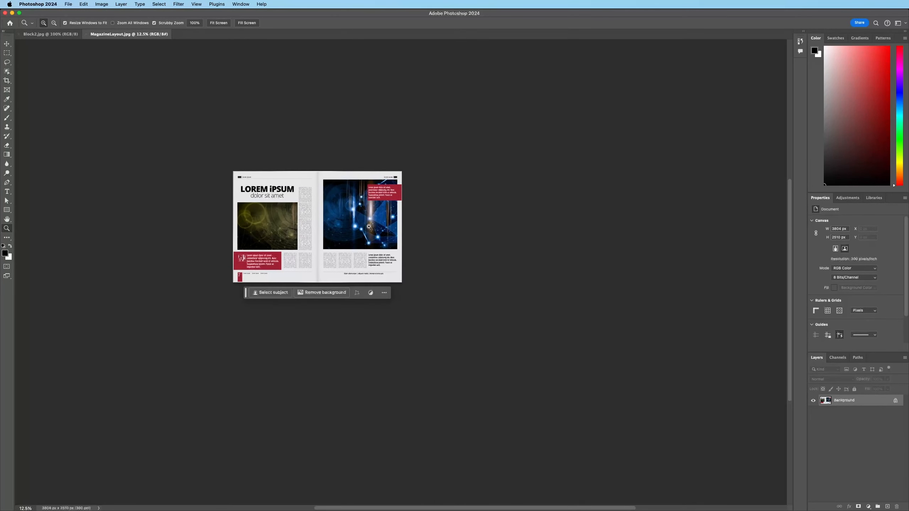
key(c)
drag(405, 229, 505, 223)
key(Escape)
click(208, 24)
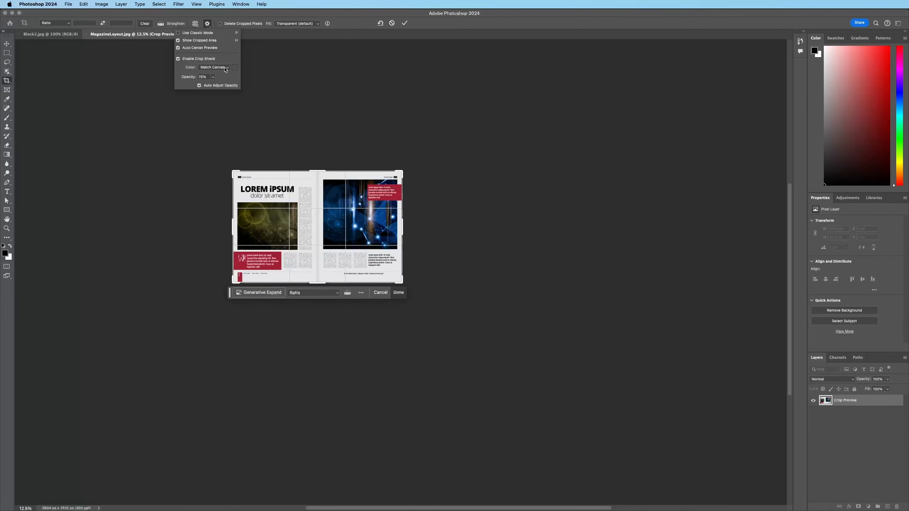
drag(403, 227, 485, 226)
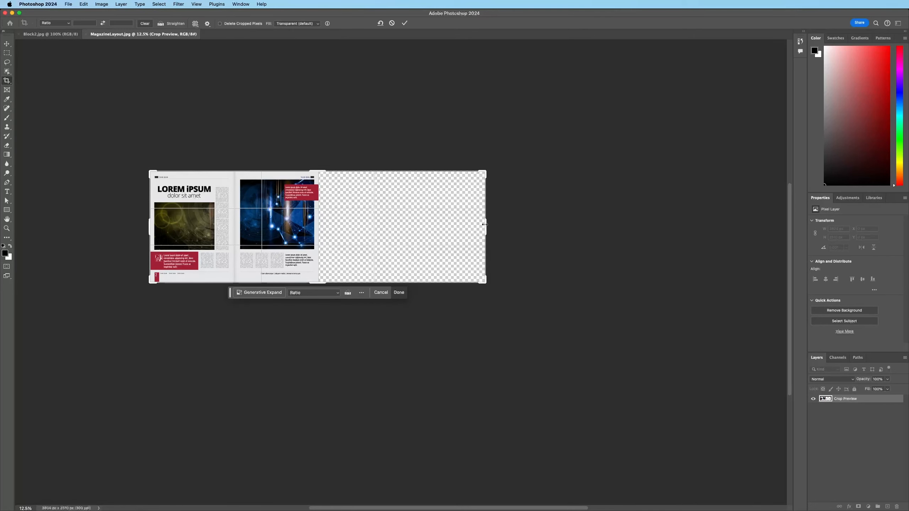
key(Return)
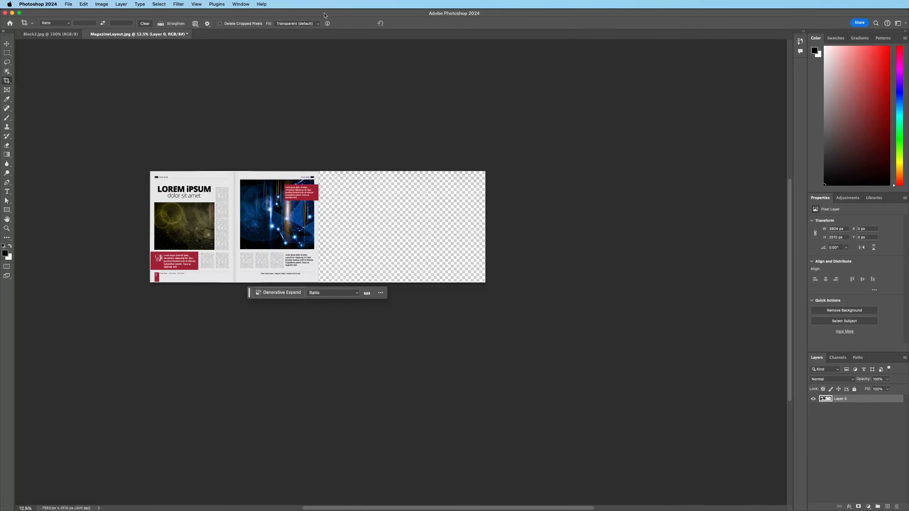
Copy the entire Block2.jpg image and paste it into MagazineLayout.jpg
key(ctrl+Tab)
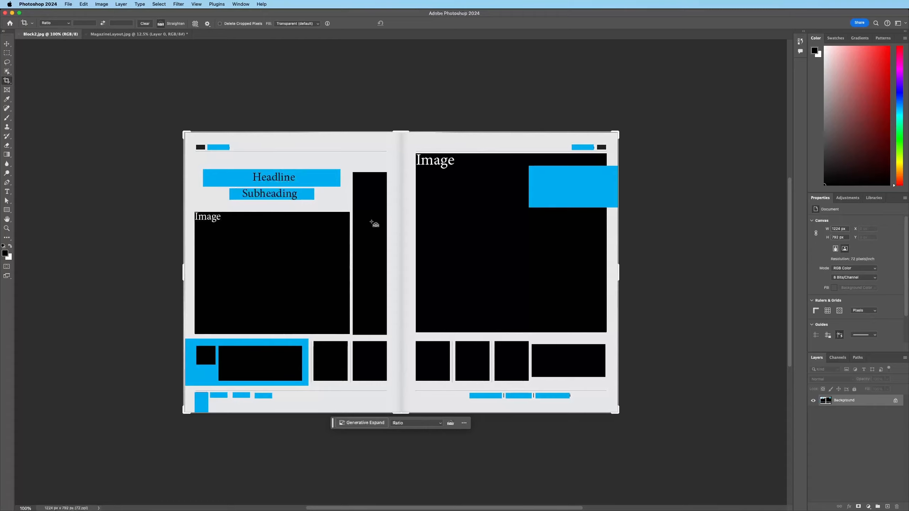
key(super+a)
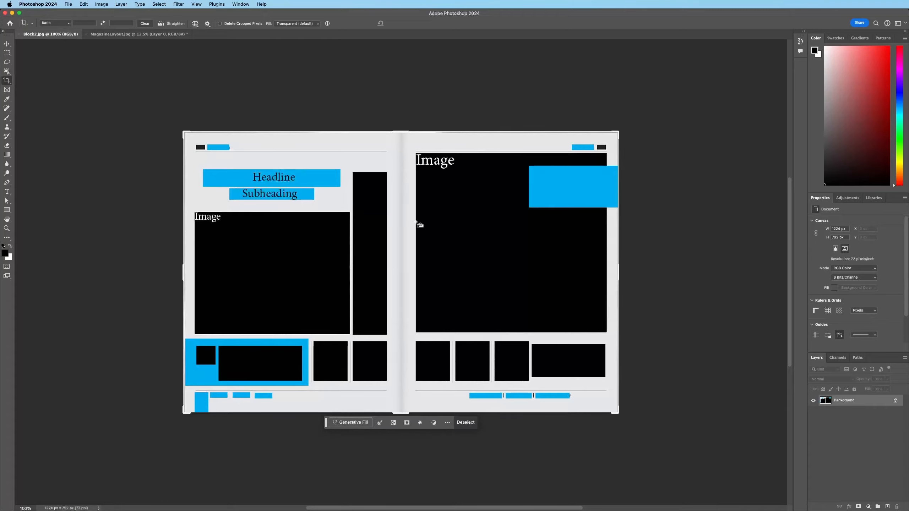
key(super+c)
click(139, 34)
key(super+v)
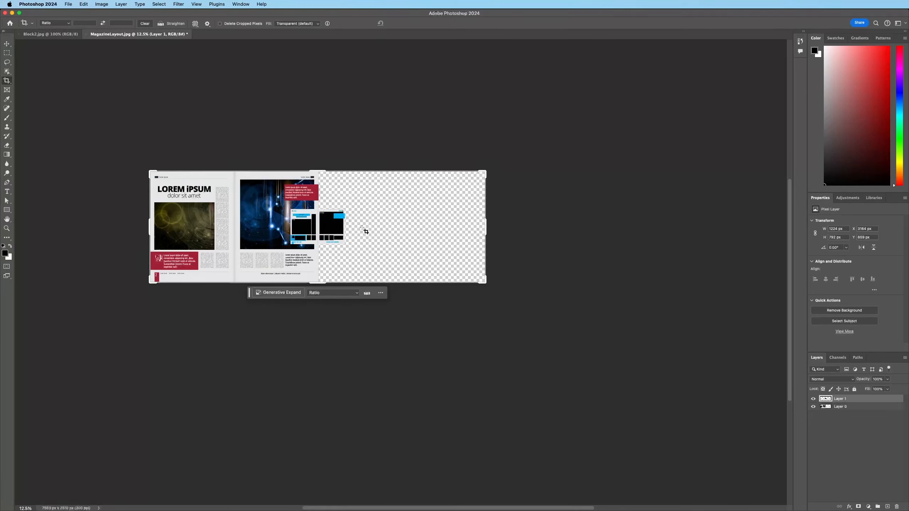
Move the pasted block layout onto the blank half and scale it to about 306% wide and 317% high to fill it
key(v)
drag(332, 225, 485, 283)
key(super+t)
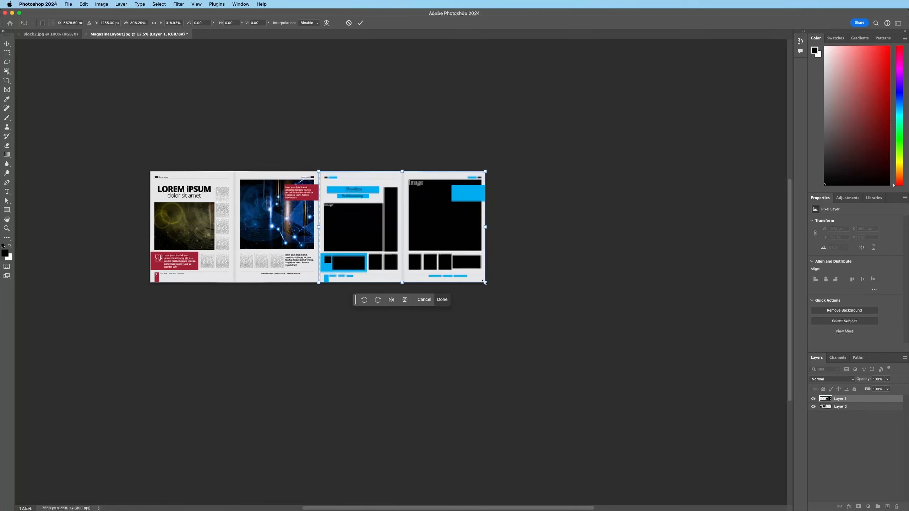
key(Return)
key(z)
click(314, 182)
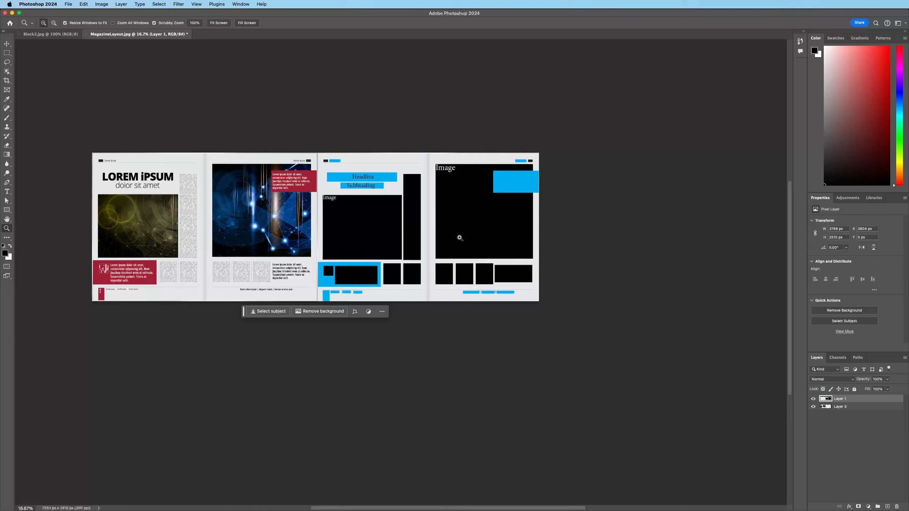
Save the combined comparison on the Desktop under the author's name followed by "Layout", and minimise the document window
click(69, 4)
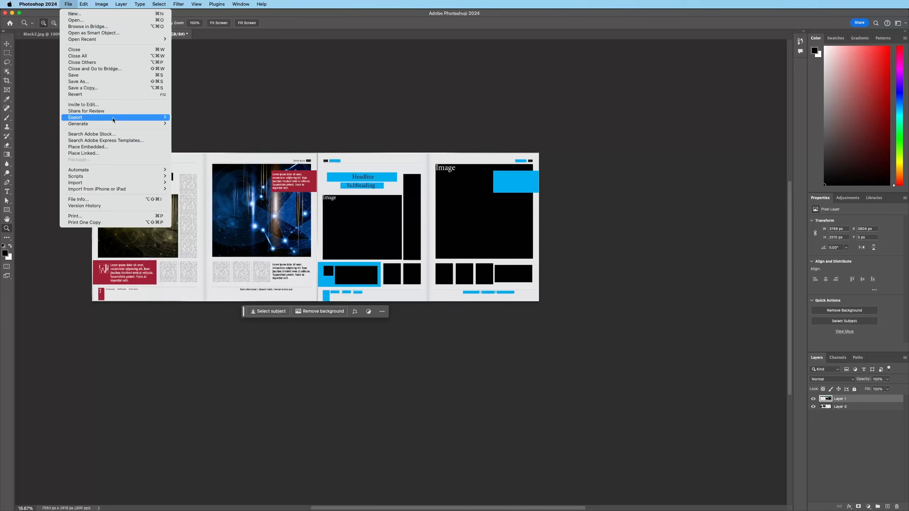
click(79, 82)
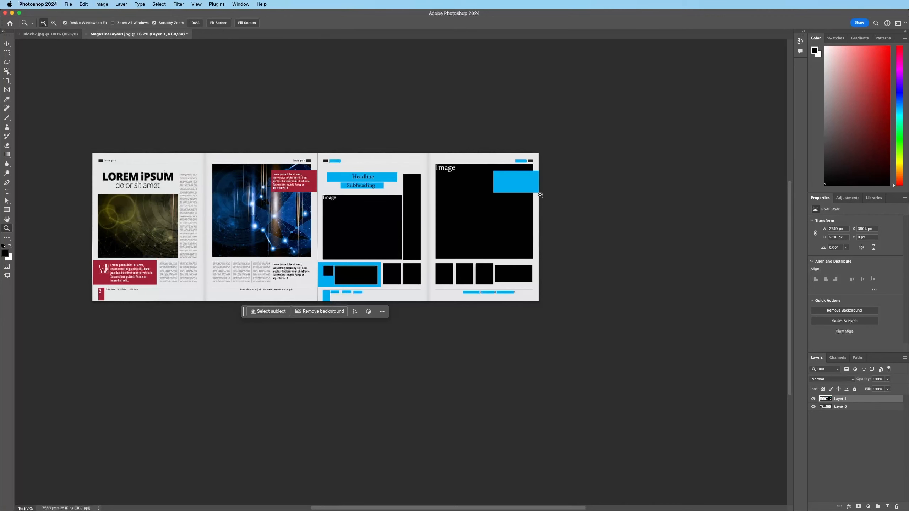
key(BackSpace)
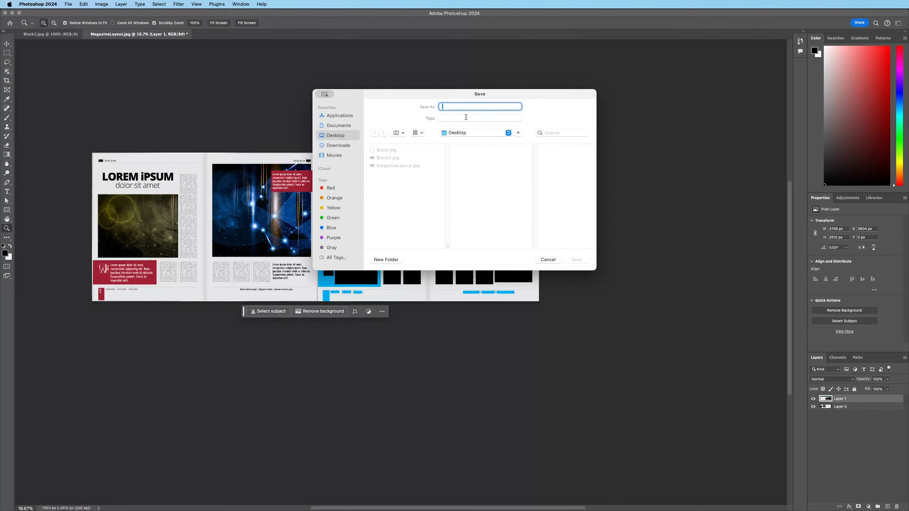
text(dombrowskiMatt L)
key(BackSpace)
key(BackSpace)
text(Layout)
key(Return)
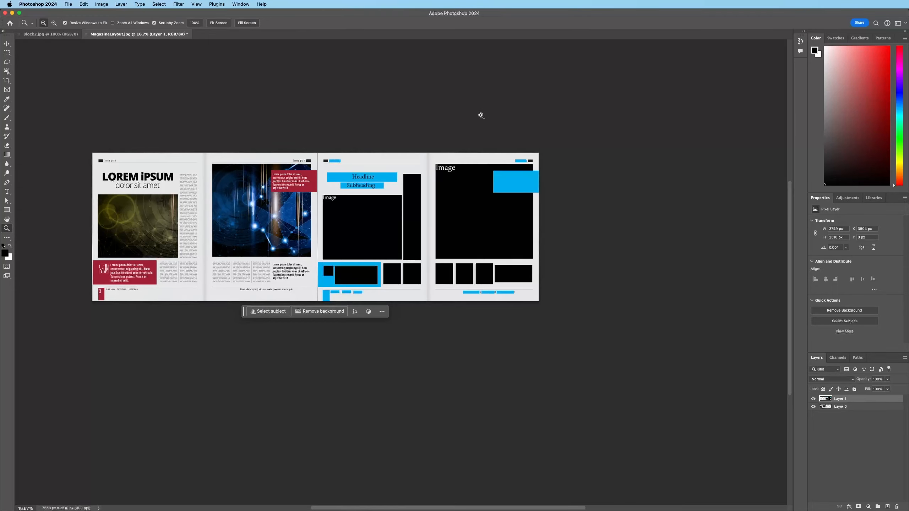
click(12, 13)
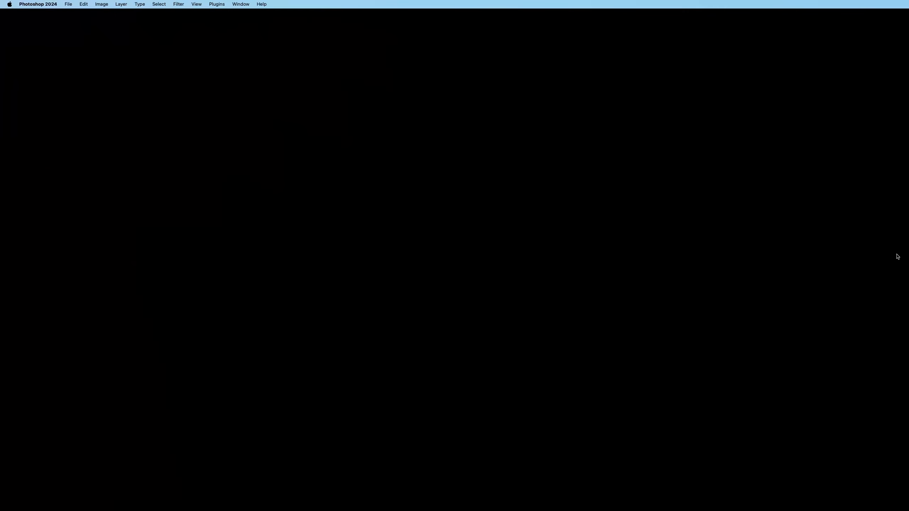